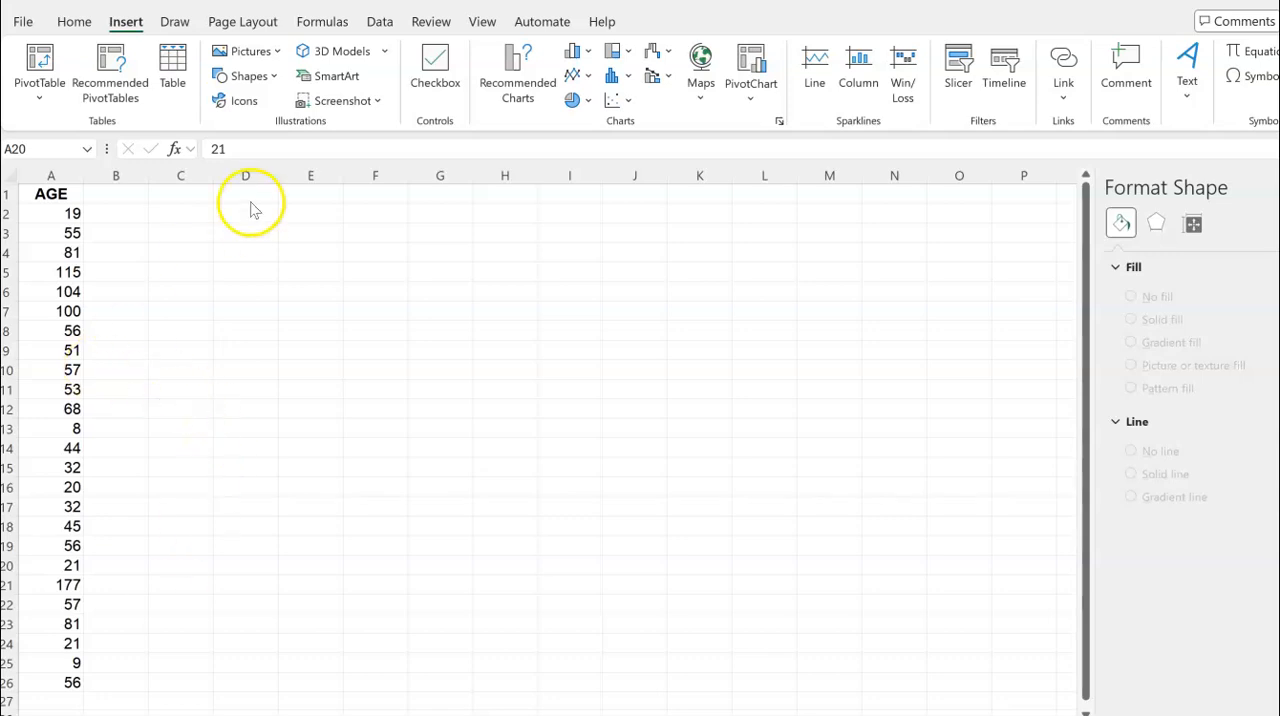
Enter the labels mean, median, mode, st dev, variance and range in cells C2 through C7
left_click(190, 213)
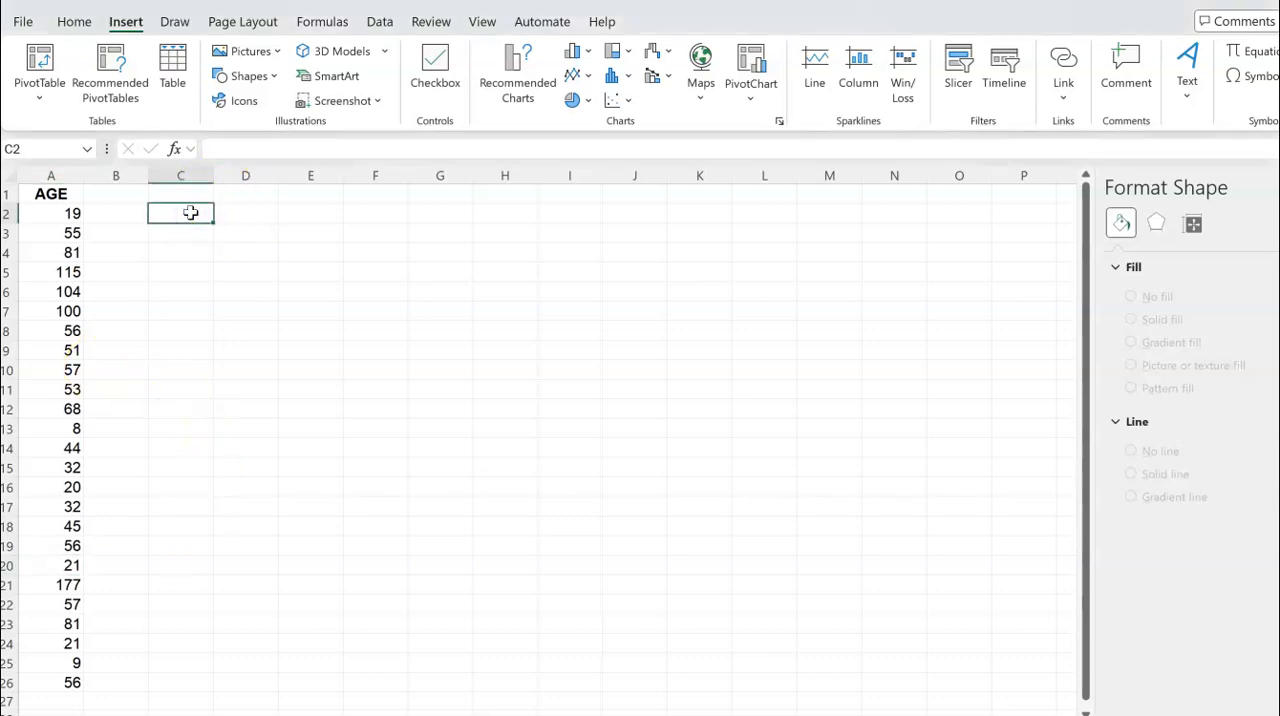
type("mean")
key("Return")
type("median")
key("Return")
type("mode")
key("Return")
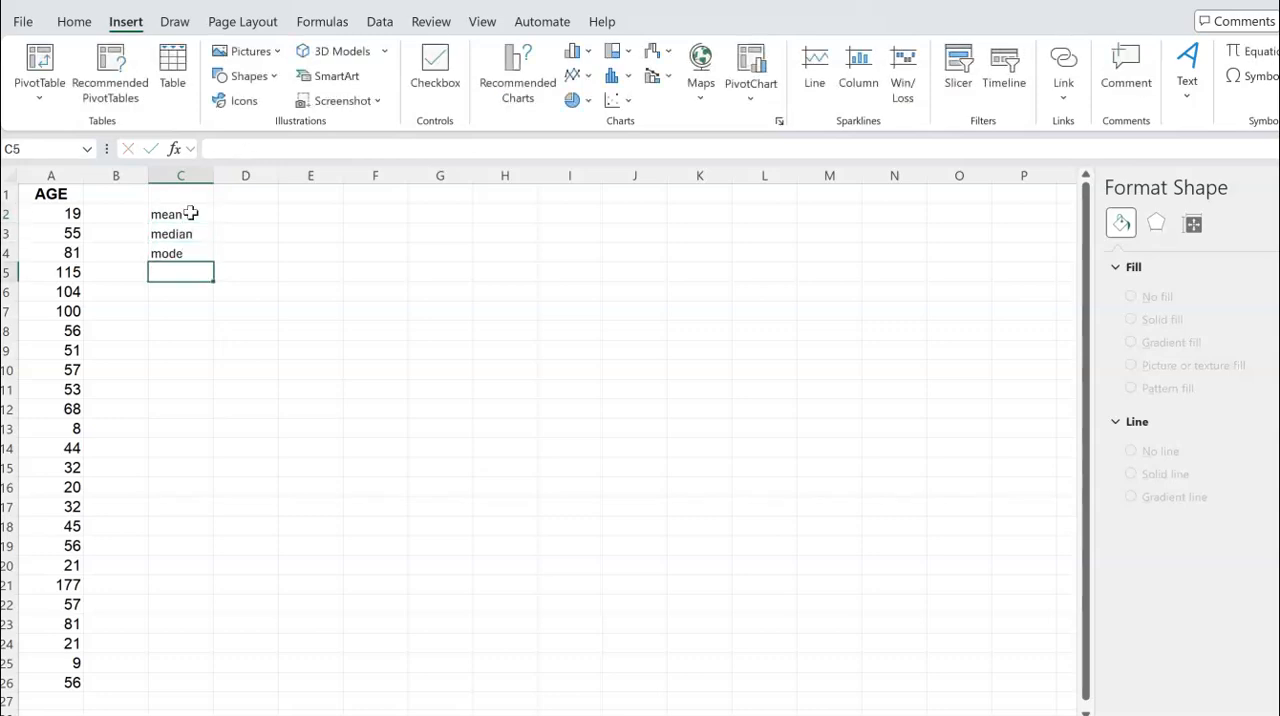
type("st dev")
key("Return")
type("variance")
key("Return")
type("range")
key("Return")
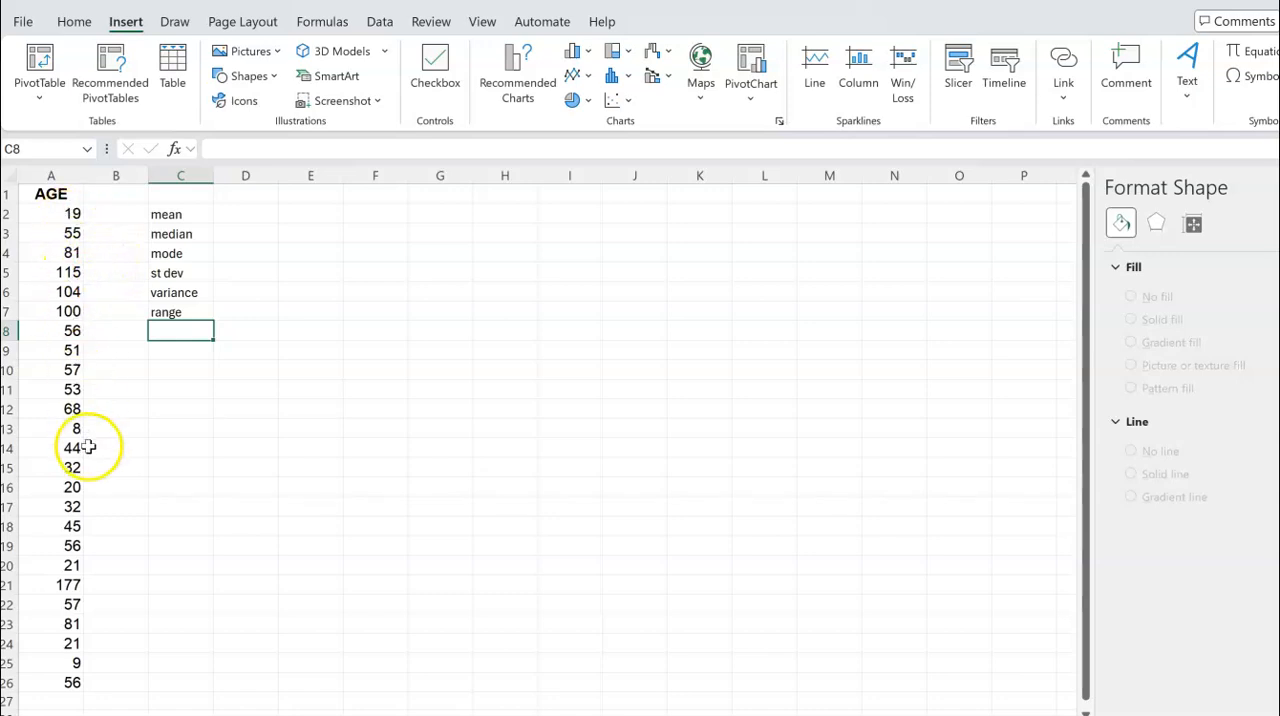
Calculate the mean of the ages in D2 with the AVERAGE function over A2:A26
left_click(259, 214)
type("=")
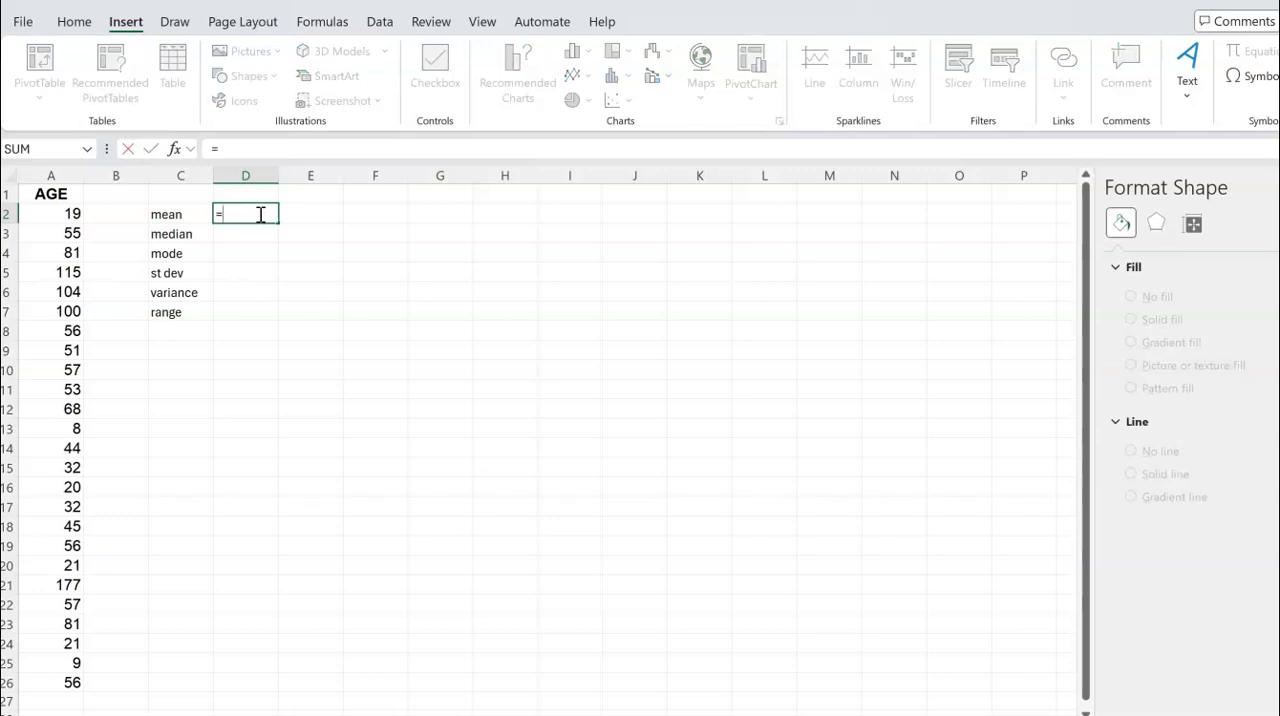
type("average")
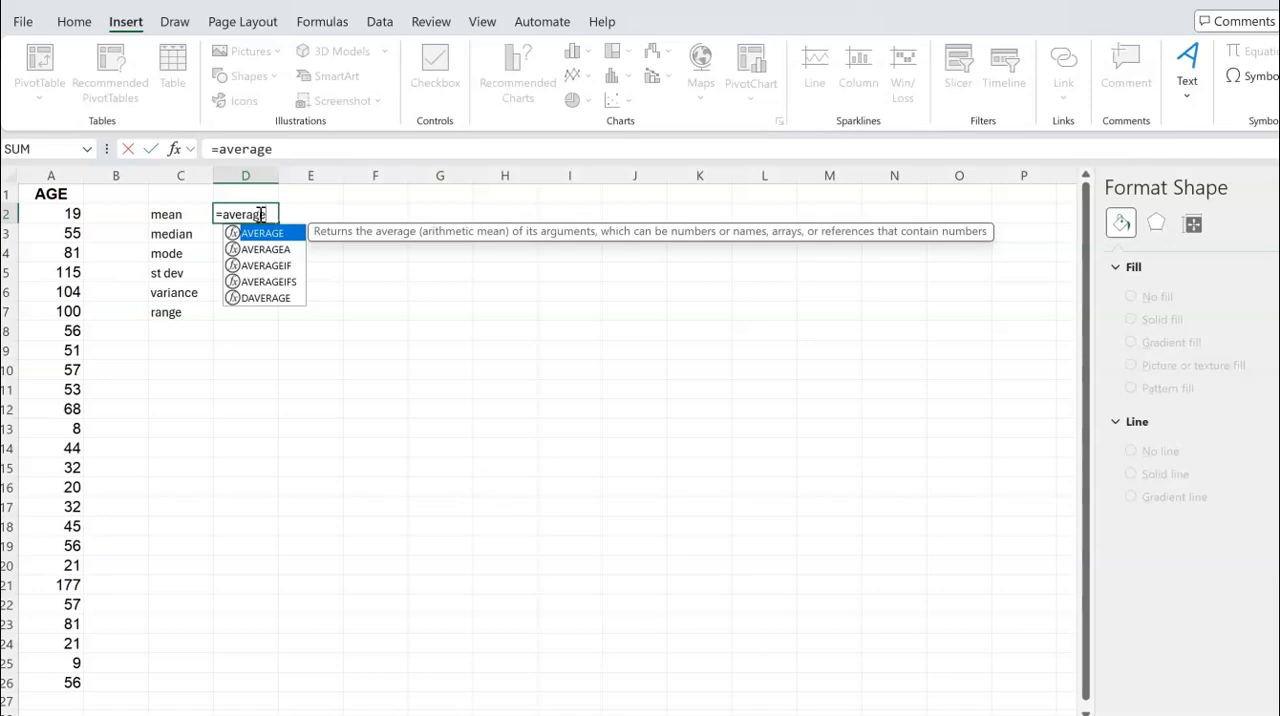
type("(")
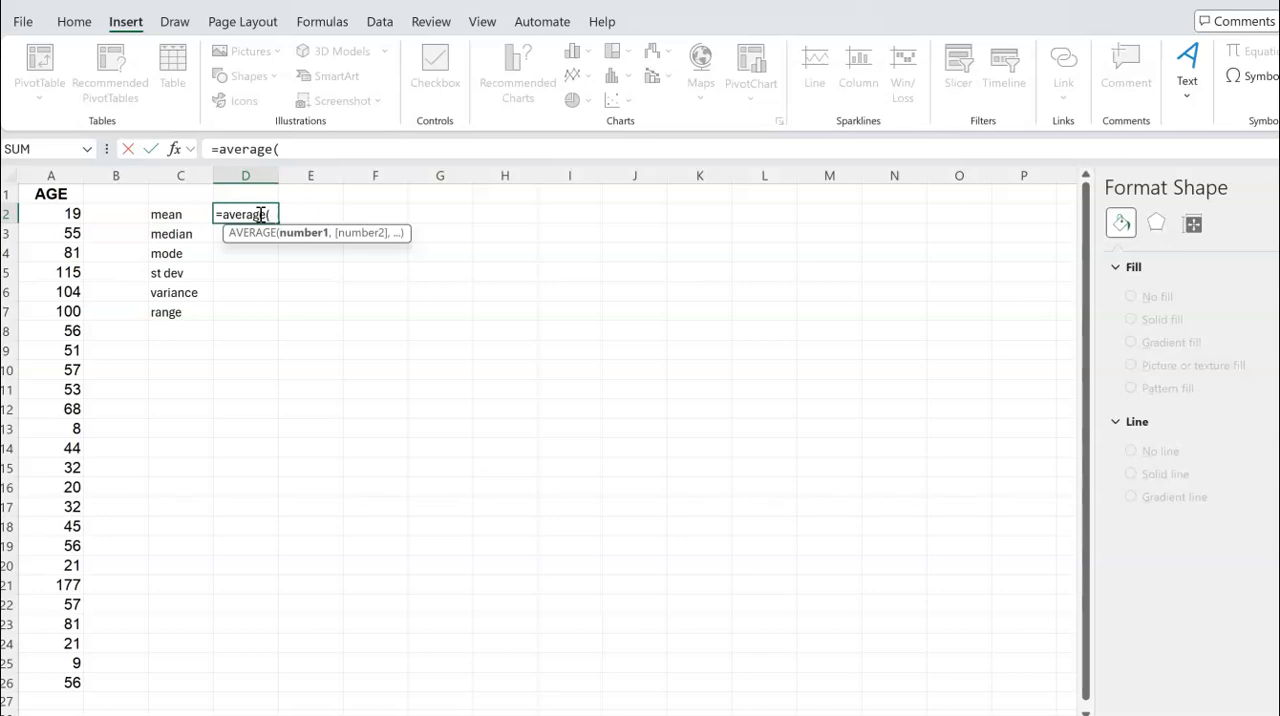
left_click(62, 213)
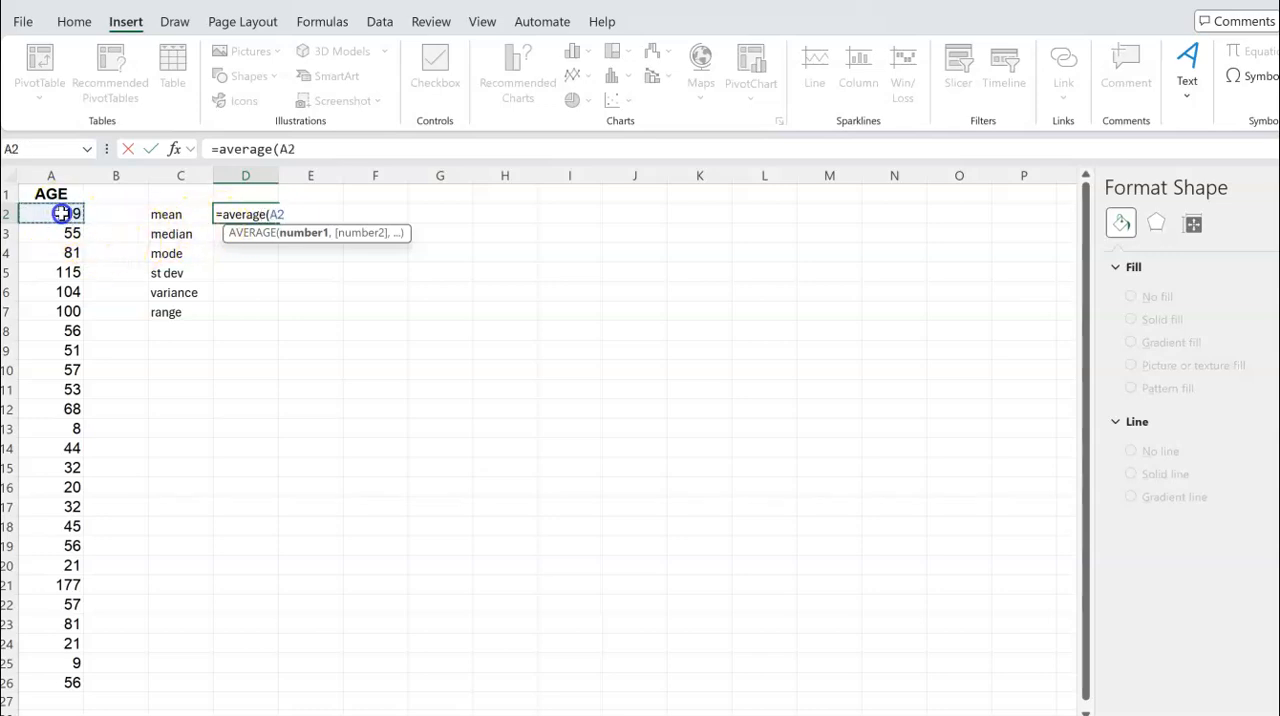
left_click_drag(62, 213, 49, 682)
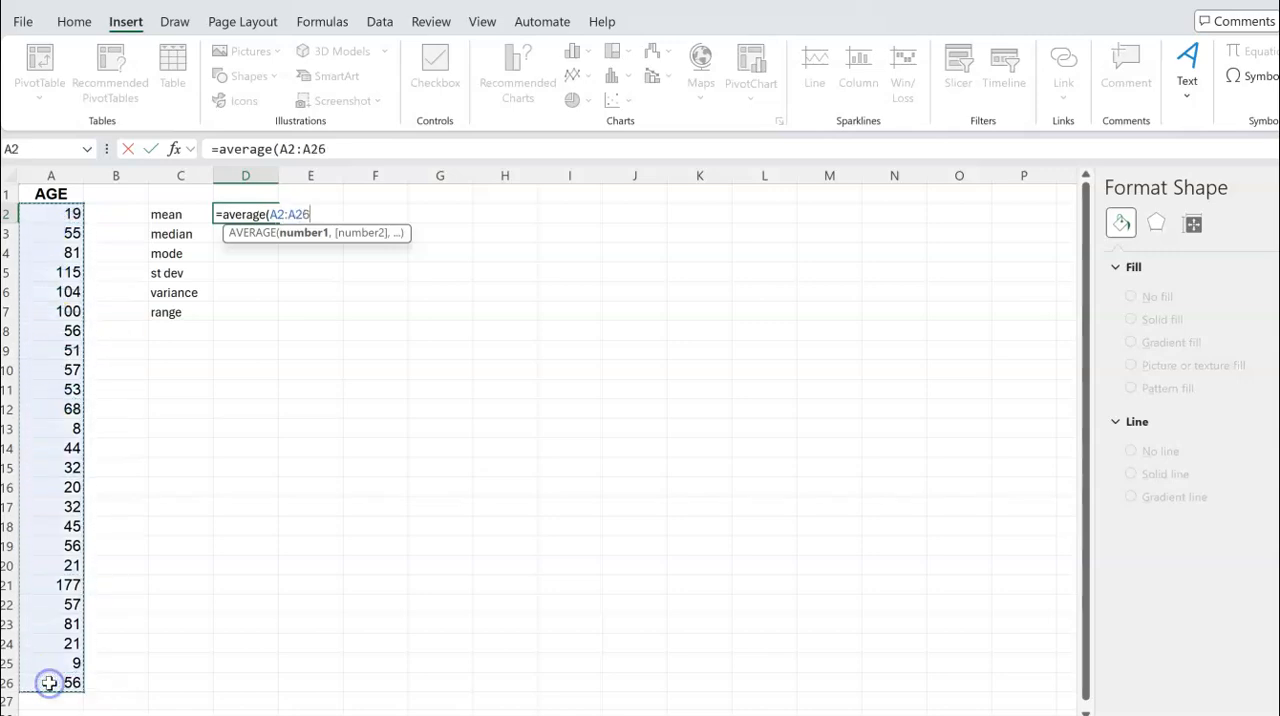
key("Return")
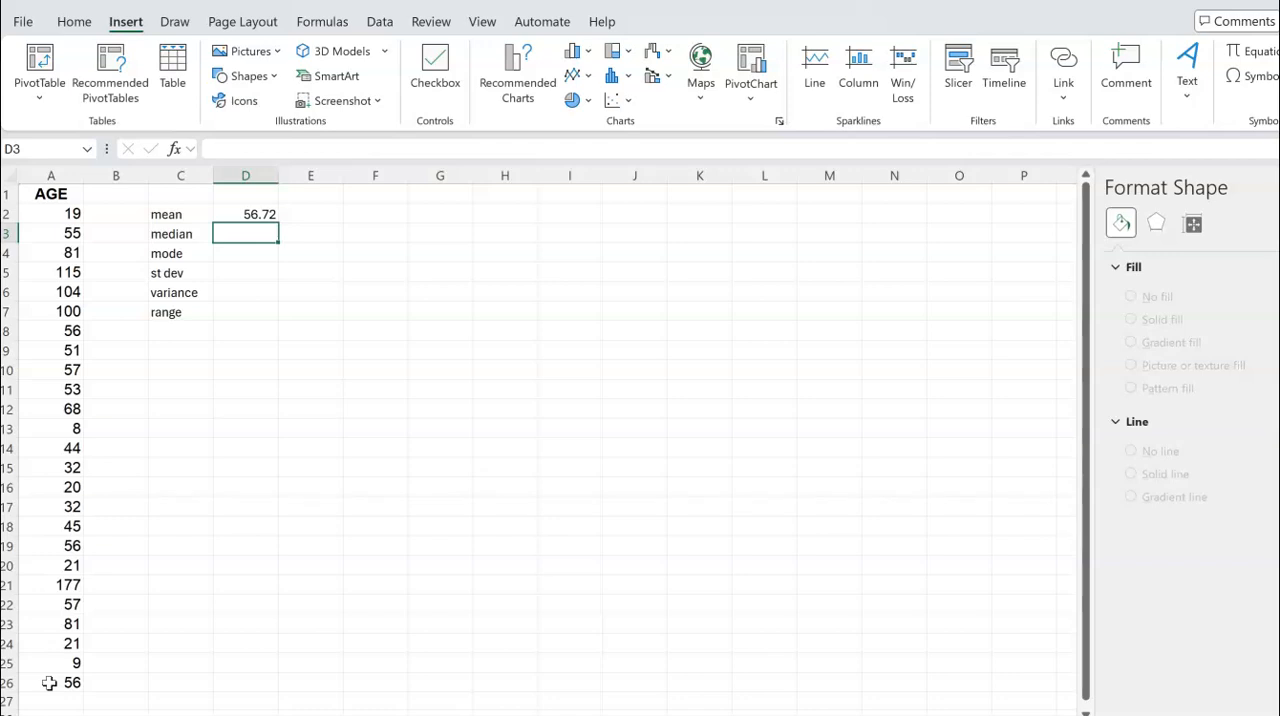
Calculate the median of the ages in D3 with the MEDIAN function over A2:A26
type("=")
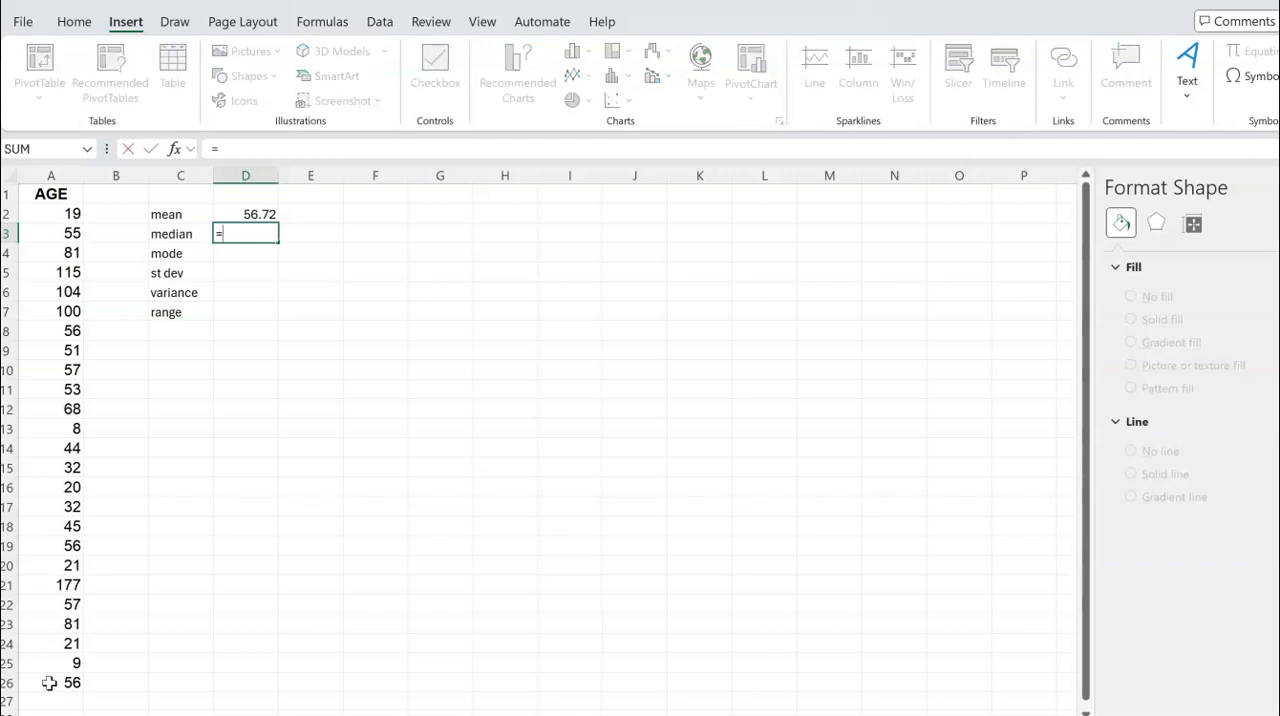
type("median")
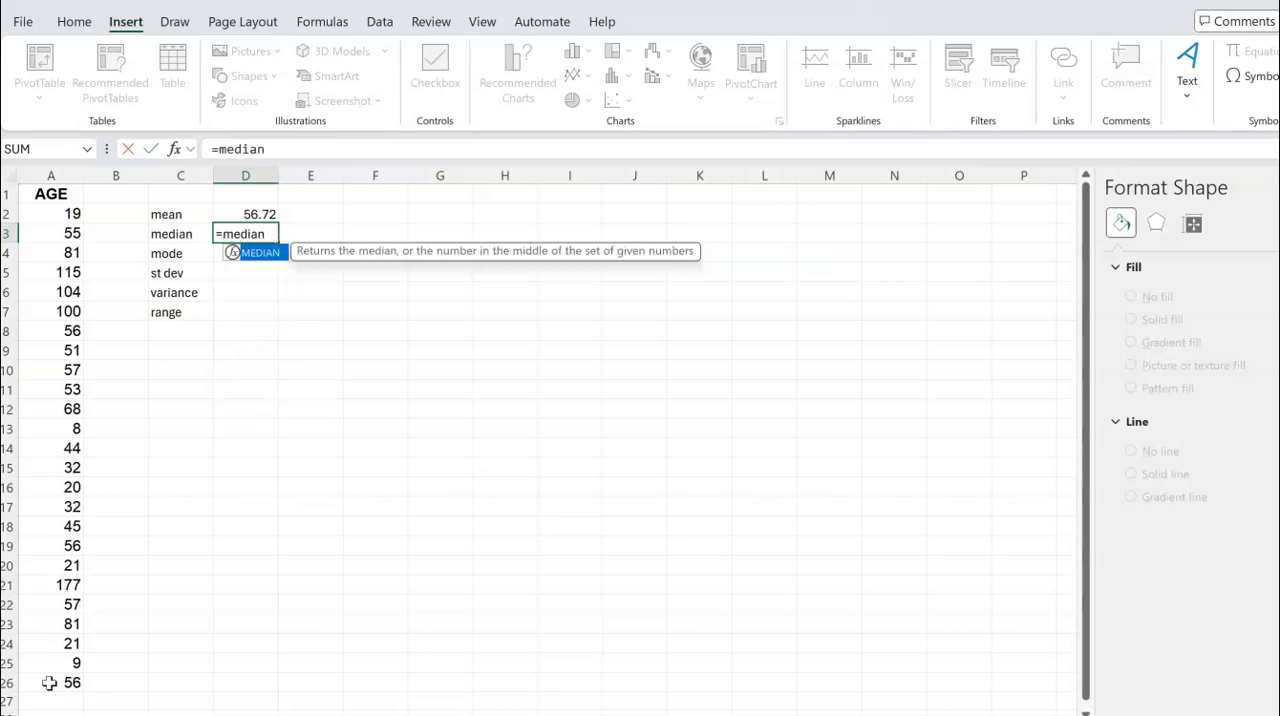
type("(")
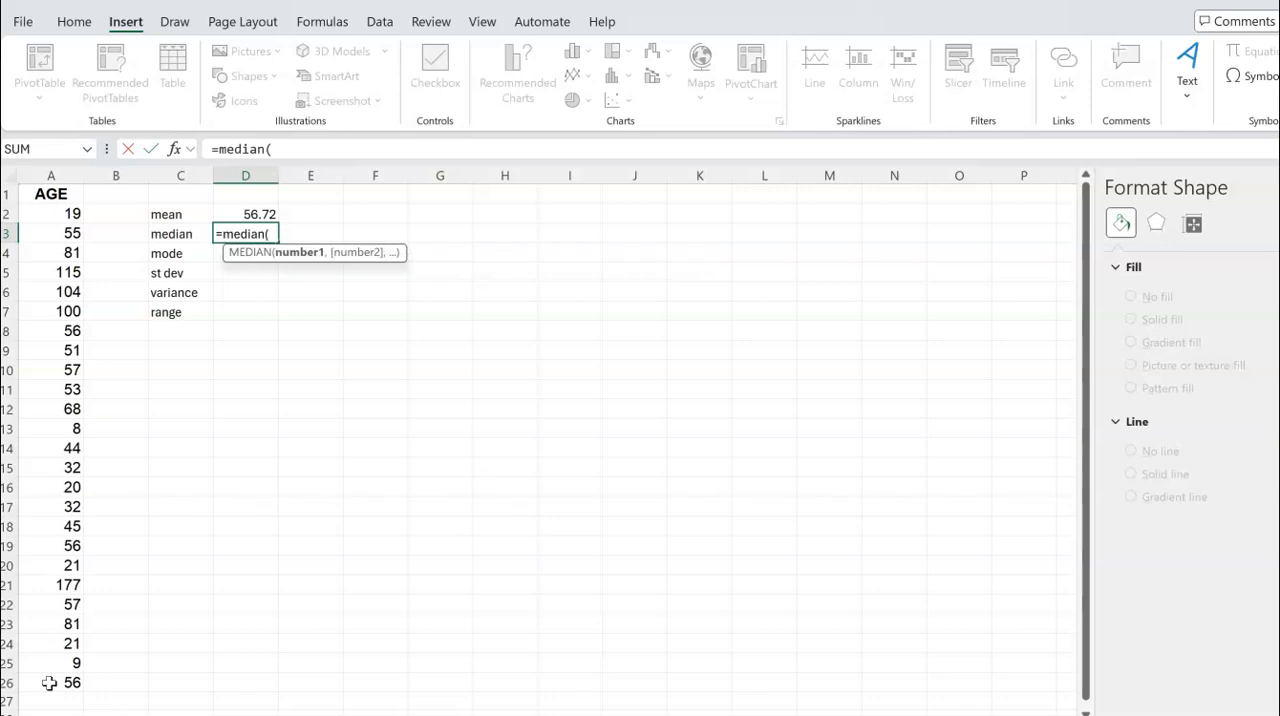
left_click_drag(70, 213, 56, 682)
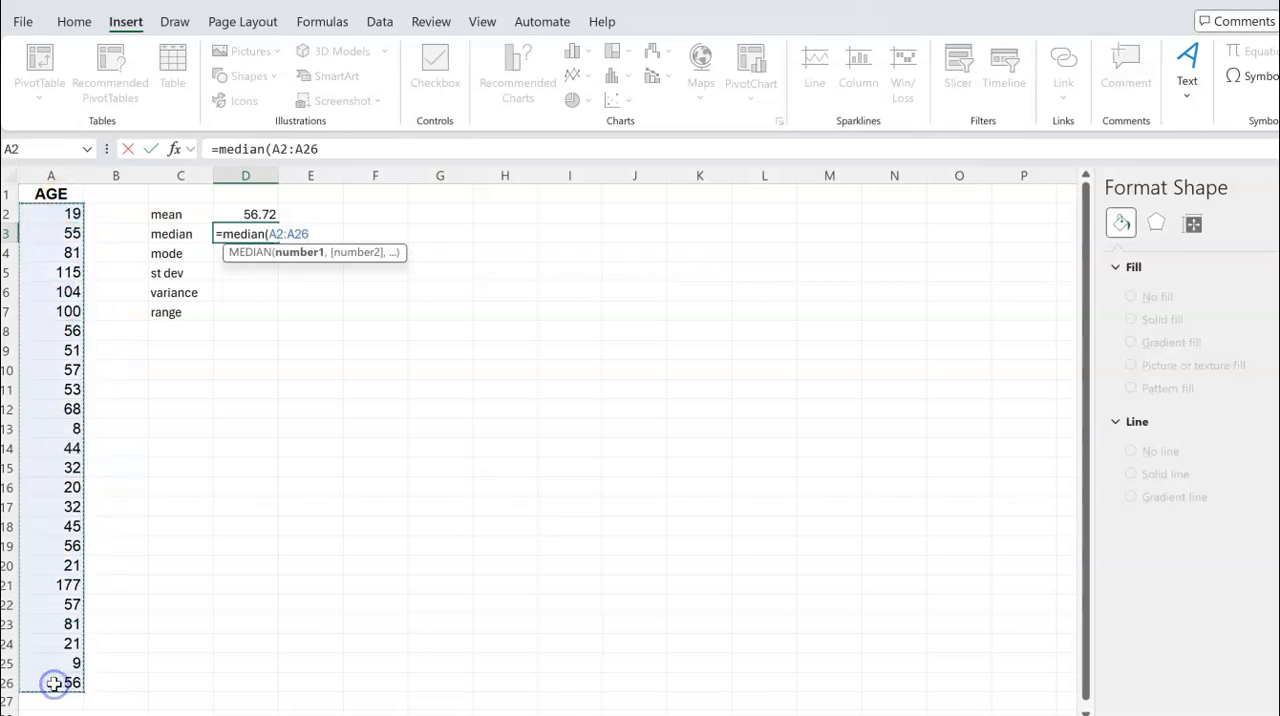
key("Return")
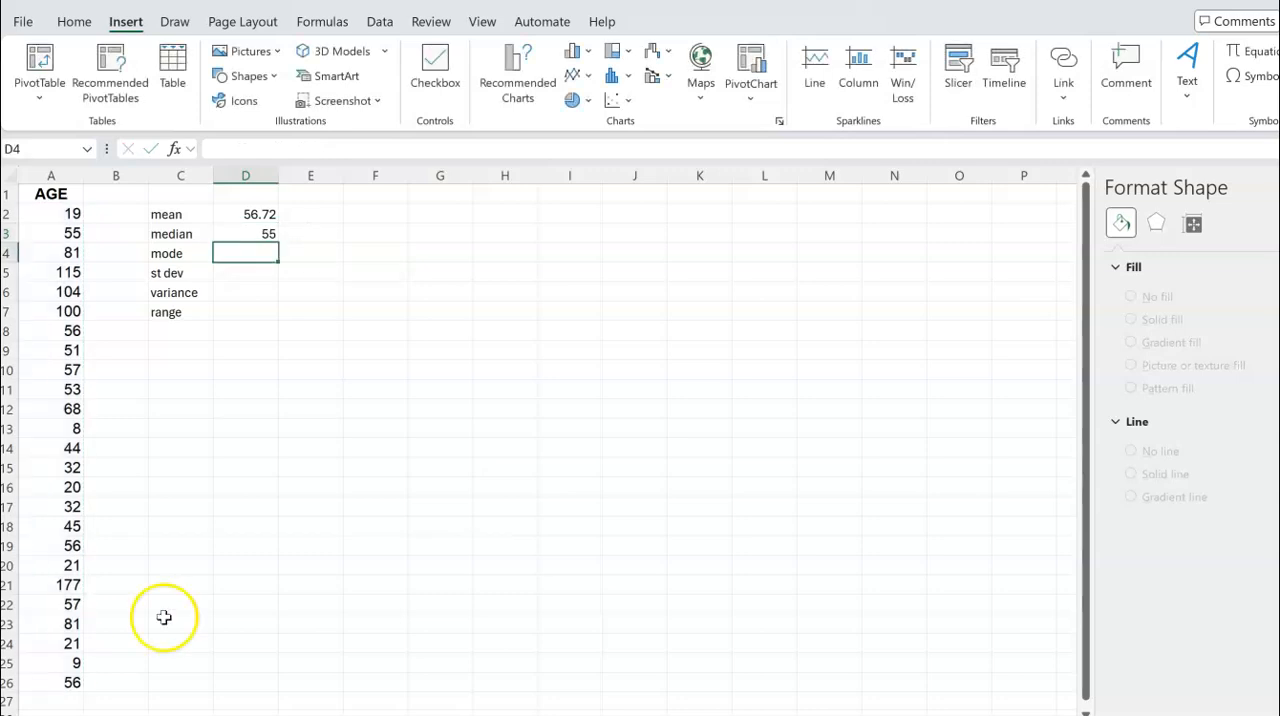
Delete the stray MODE formula from cell F7
left_click(393, 312)
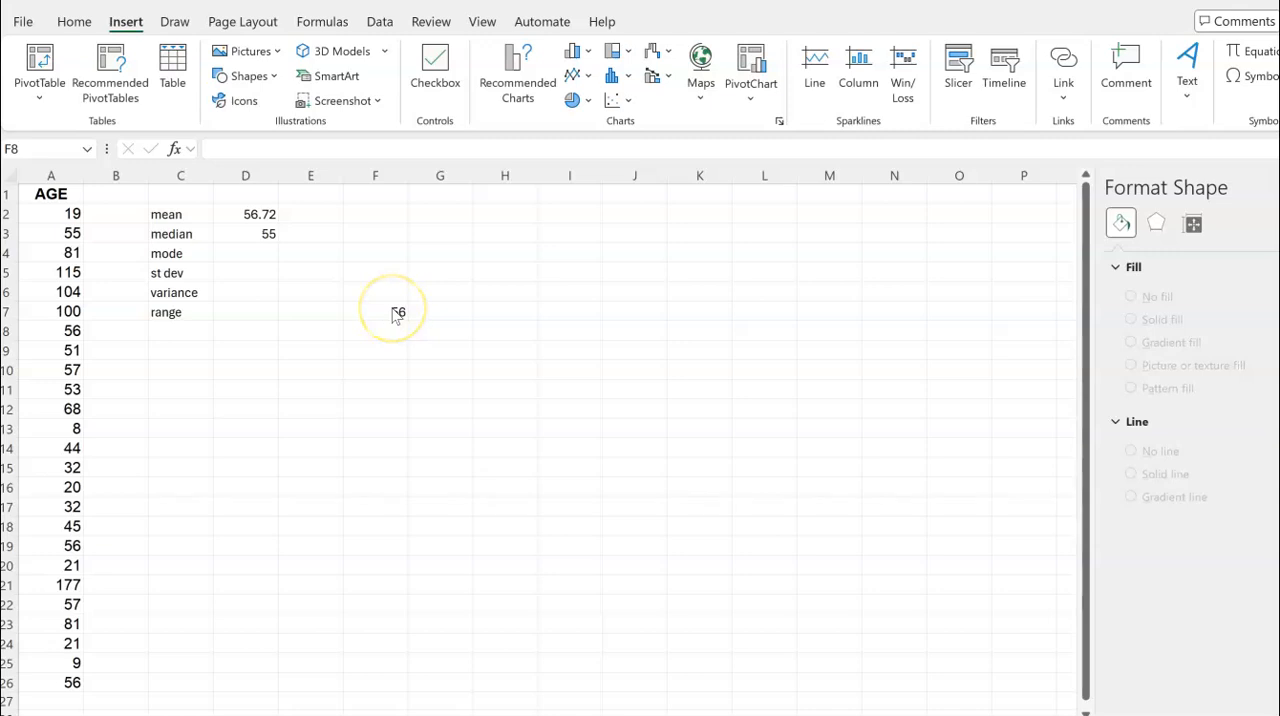
left_click(392, 311)
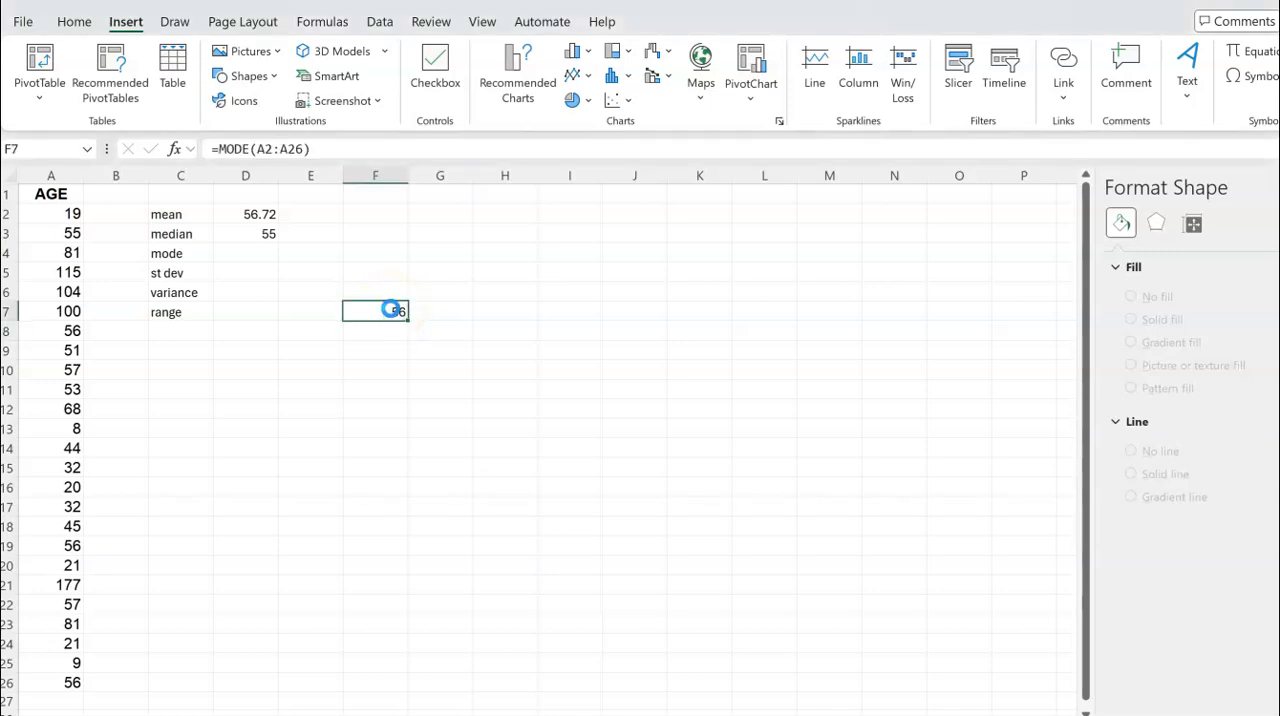
key("Delete")
Calculate the mode of the ages in D4 with the MODE function over A2:A26
left_click(265, 254)
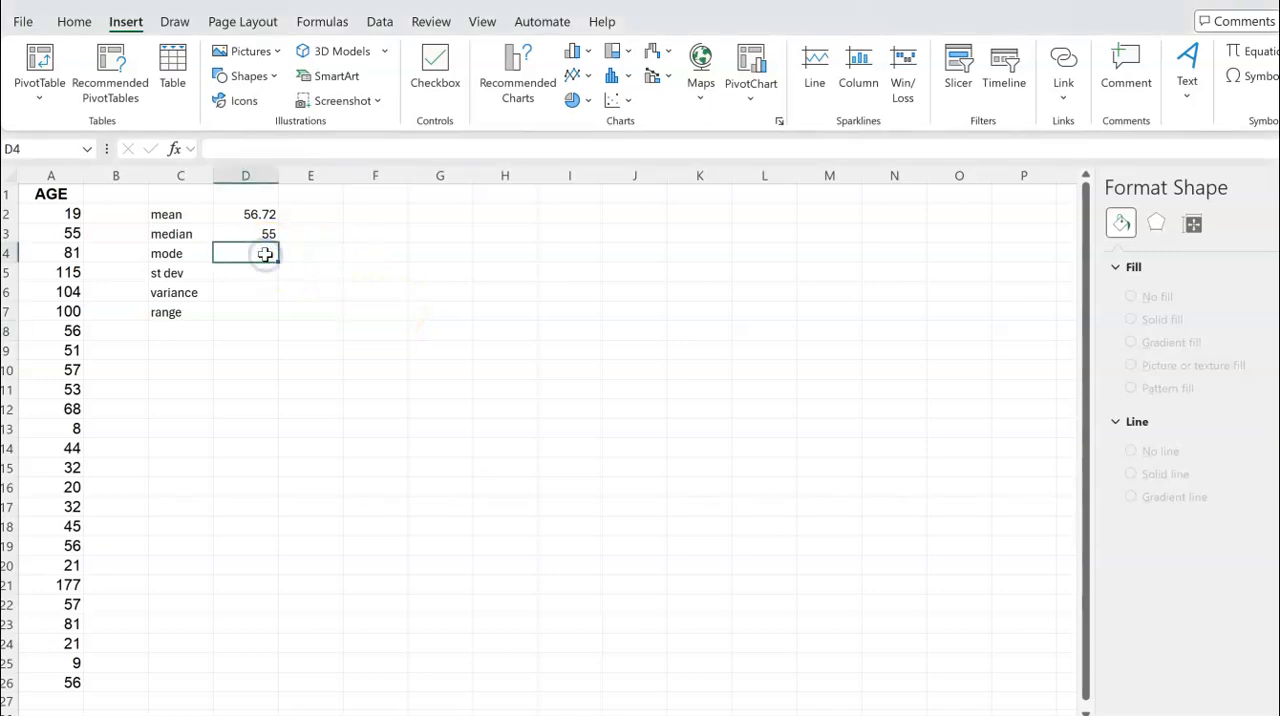
type("=mode(")
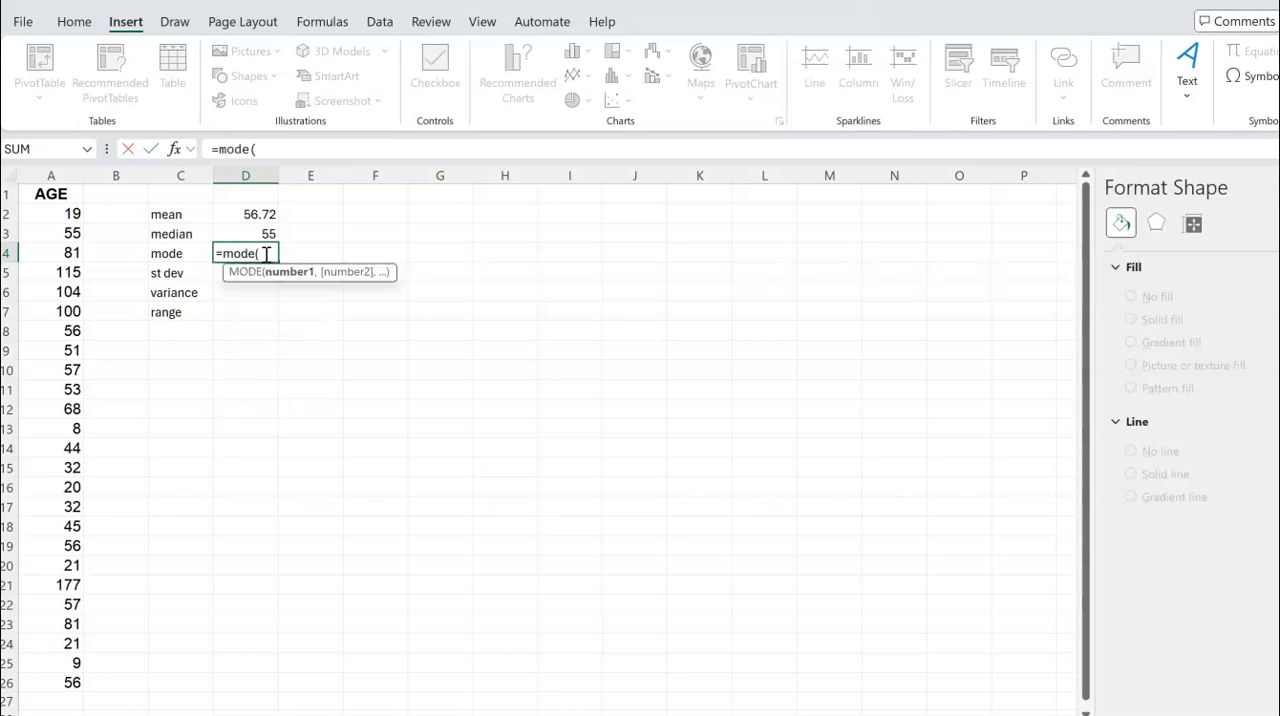
left_click_drag(77, 214, 69, 680)
key("Return")
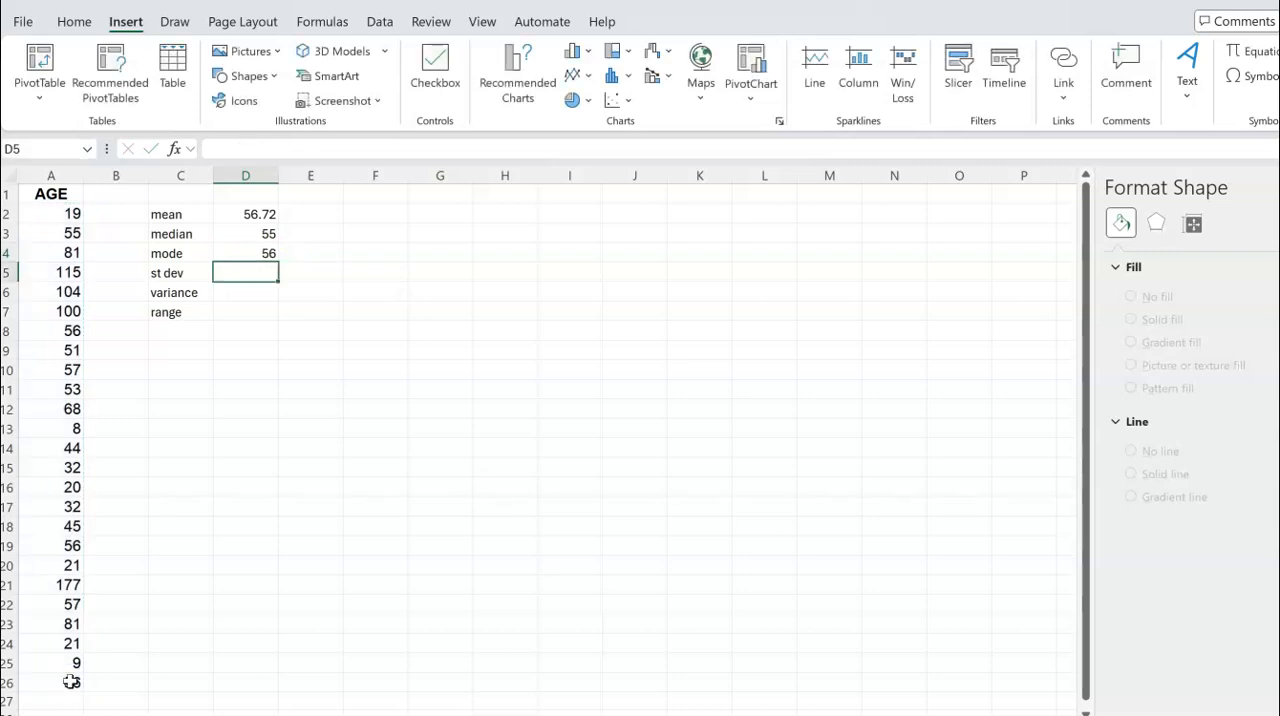
Calculate the sample standard deviation of the ages in D5 with STDEV.S over A2:A26
type("=st")
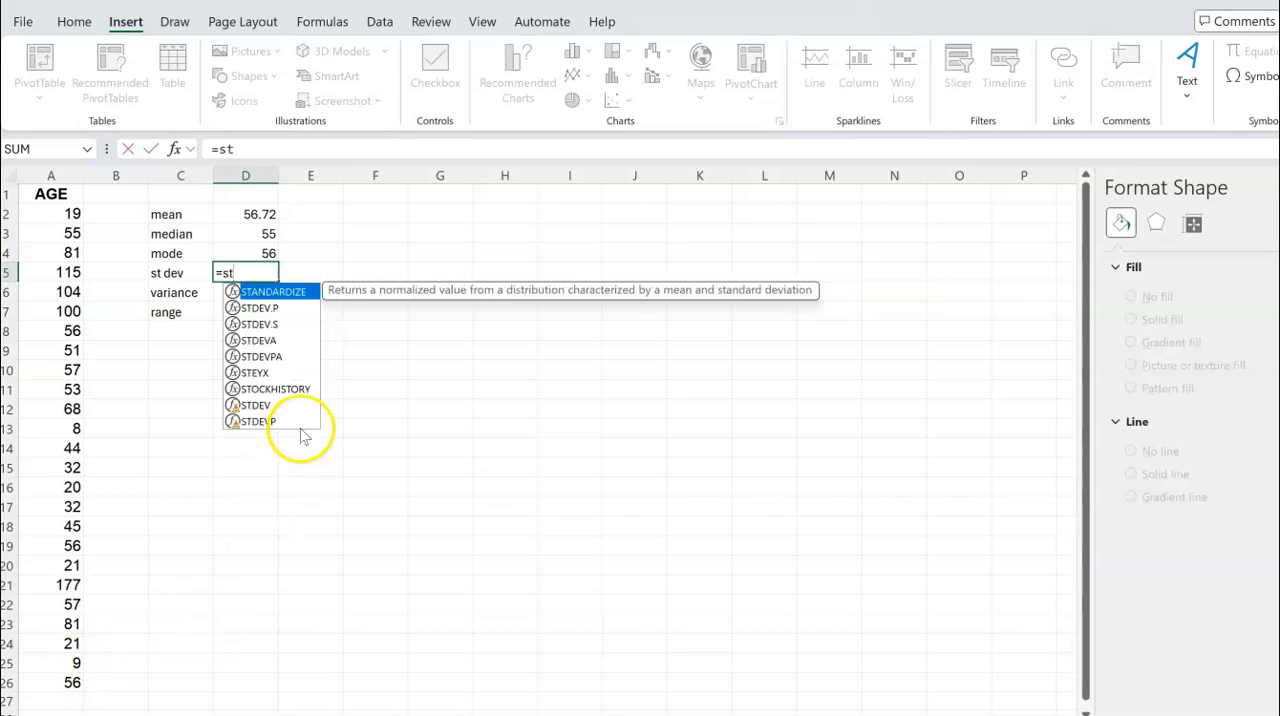
left_click(279, 330)
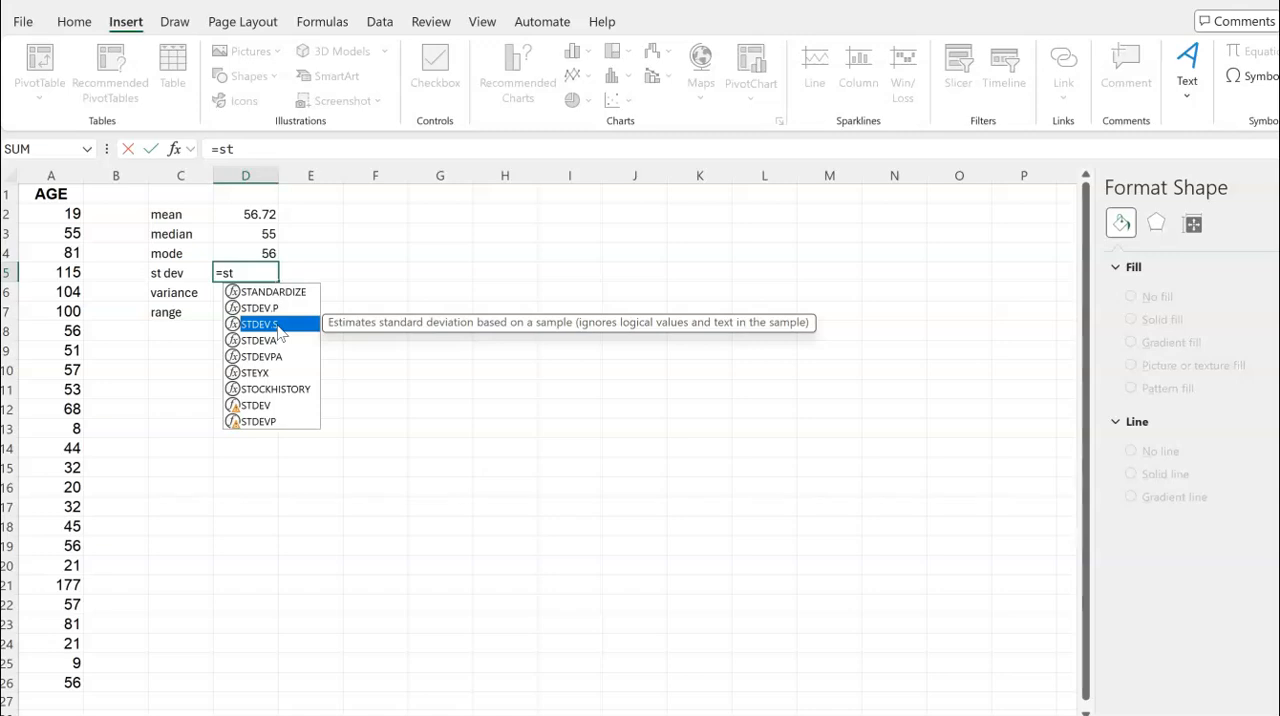
type("dev")
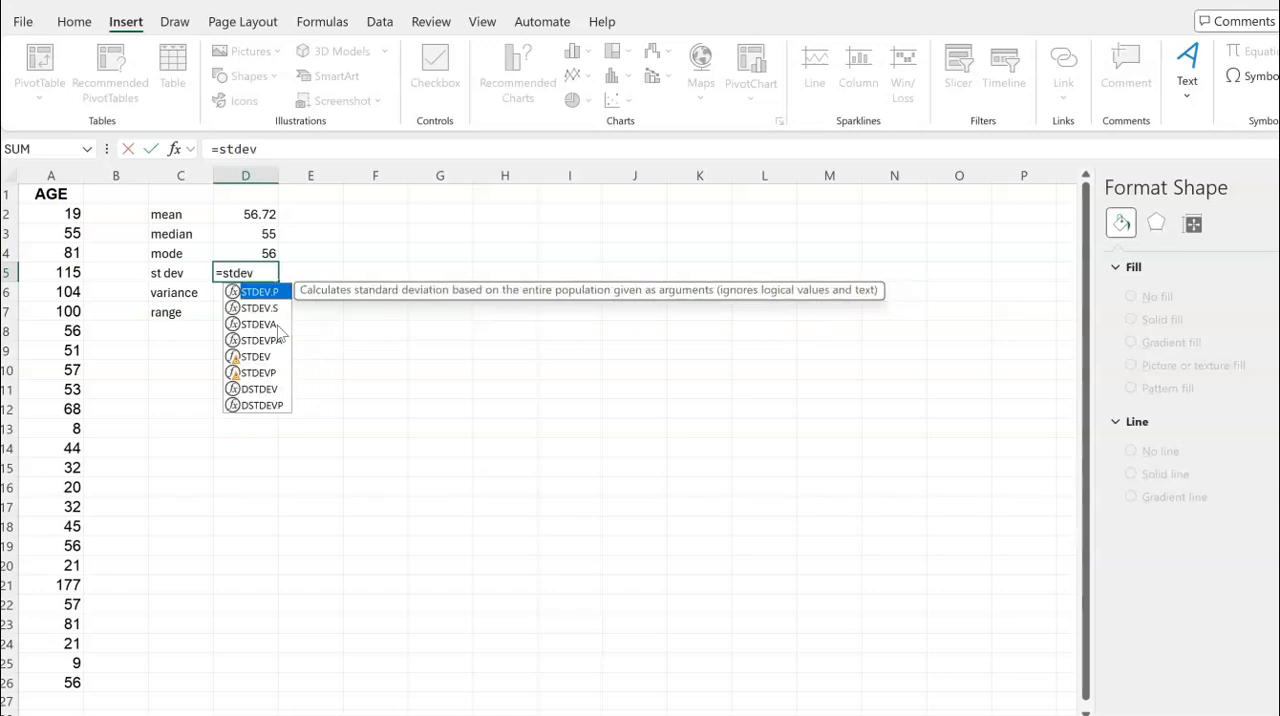
type(".s(")
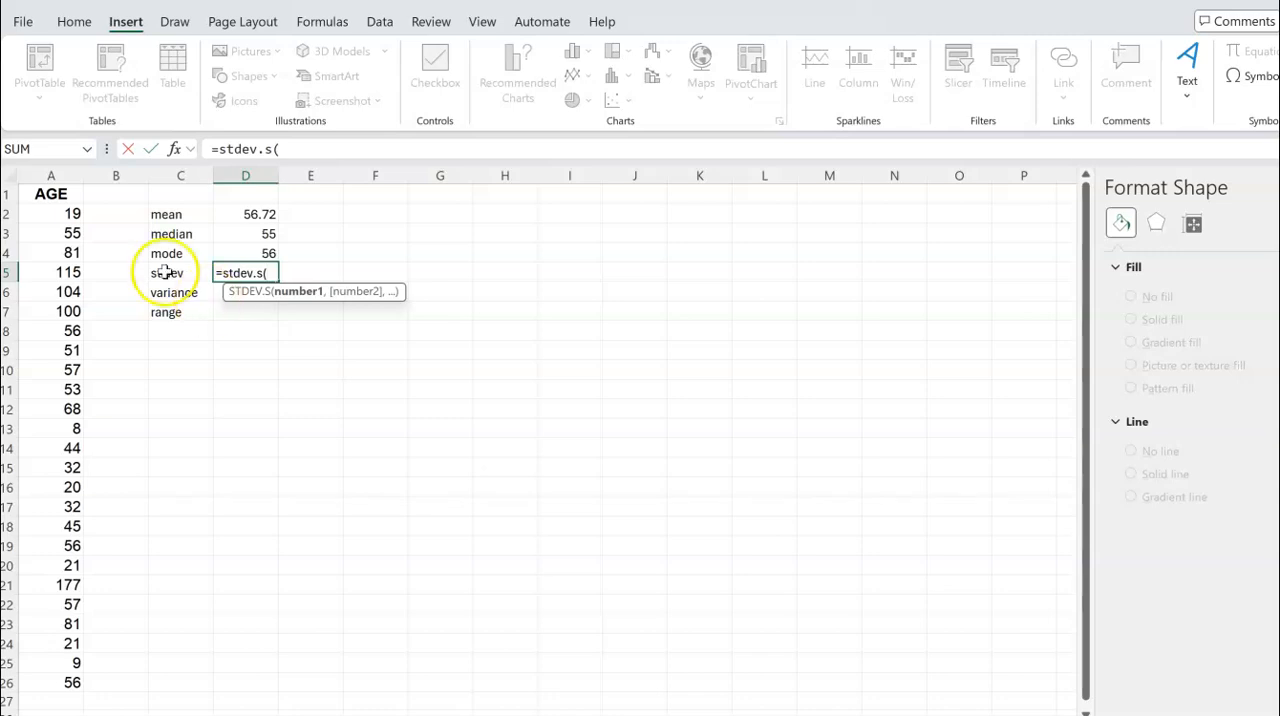
left_click_drag(57, 214, 50, 682)
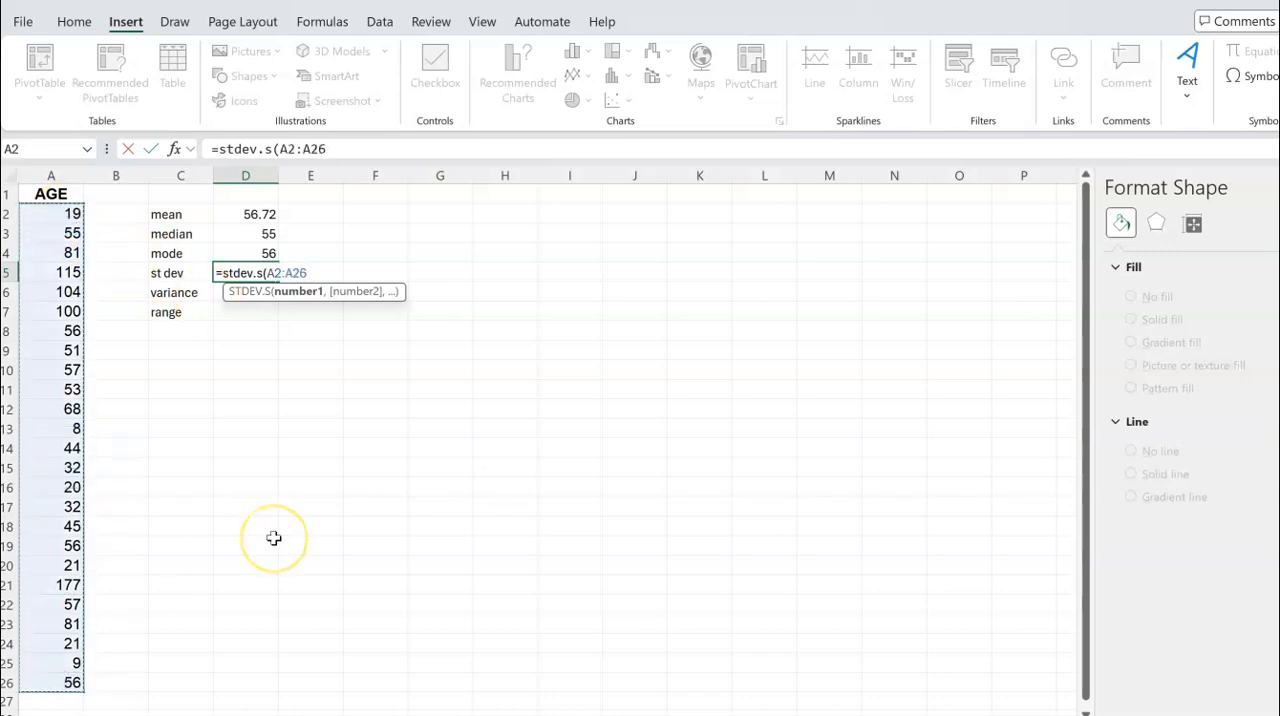
key("Return")
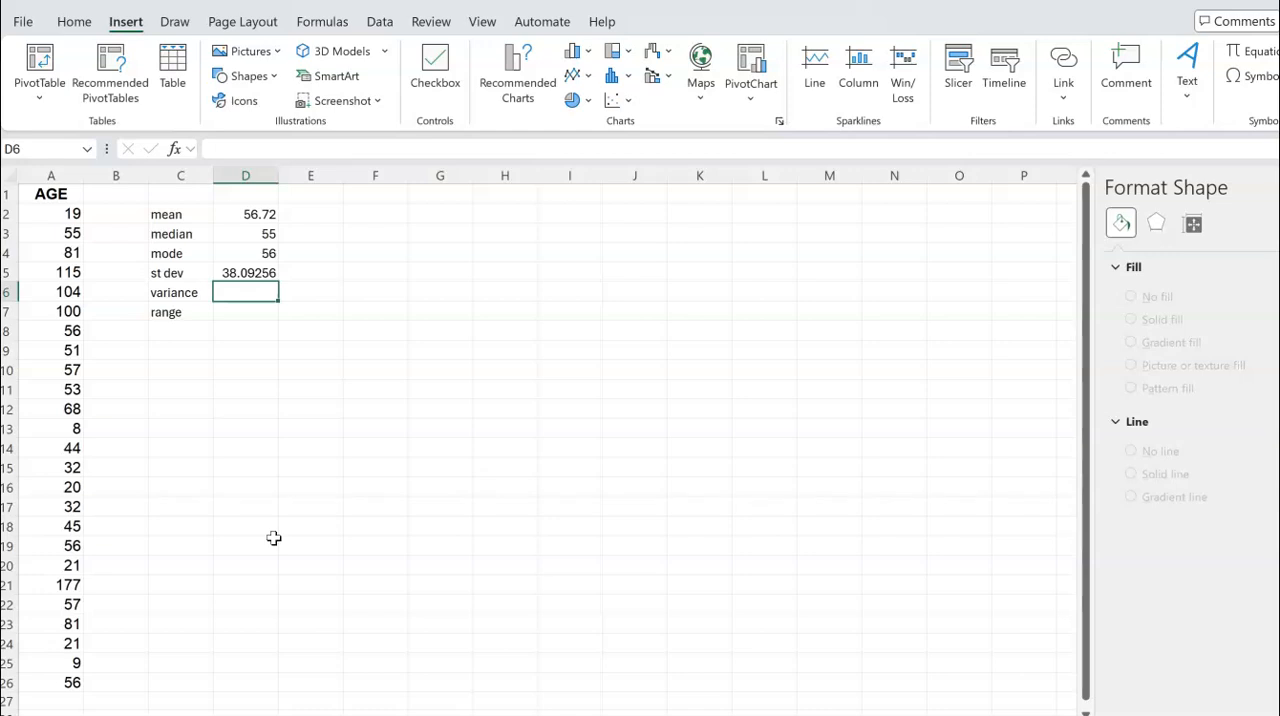
type("=")
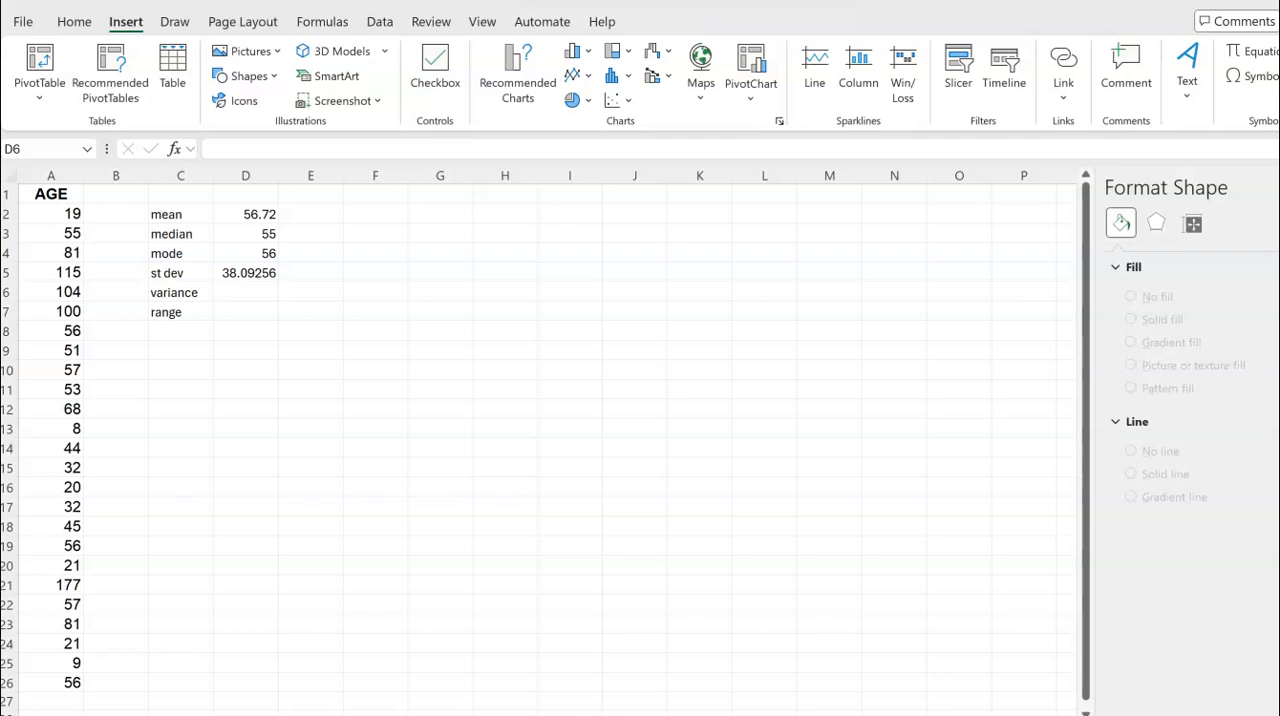
mouse_move(588, 243)
left_mouse_down()
mouse_move(579, 260)
mouse_move(602, 232)
mouse_move(622, 242)
left_mouse_up()
mouse_move(611, 255)
left_mouse_down()
mouse_move(640, 262)
mouse_move(642, 205)
mouse_move(811, 201)
left_mouse_up()
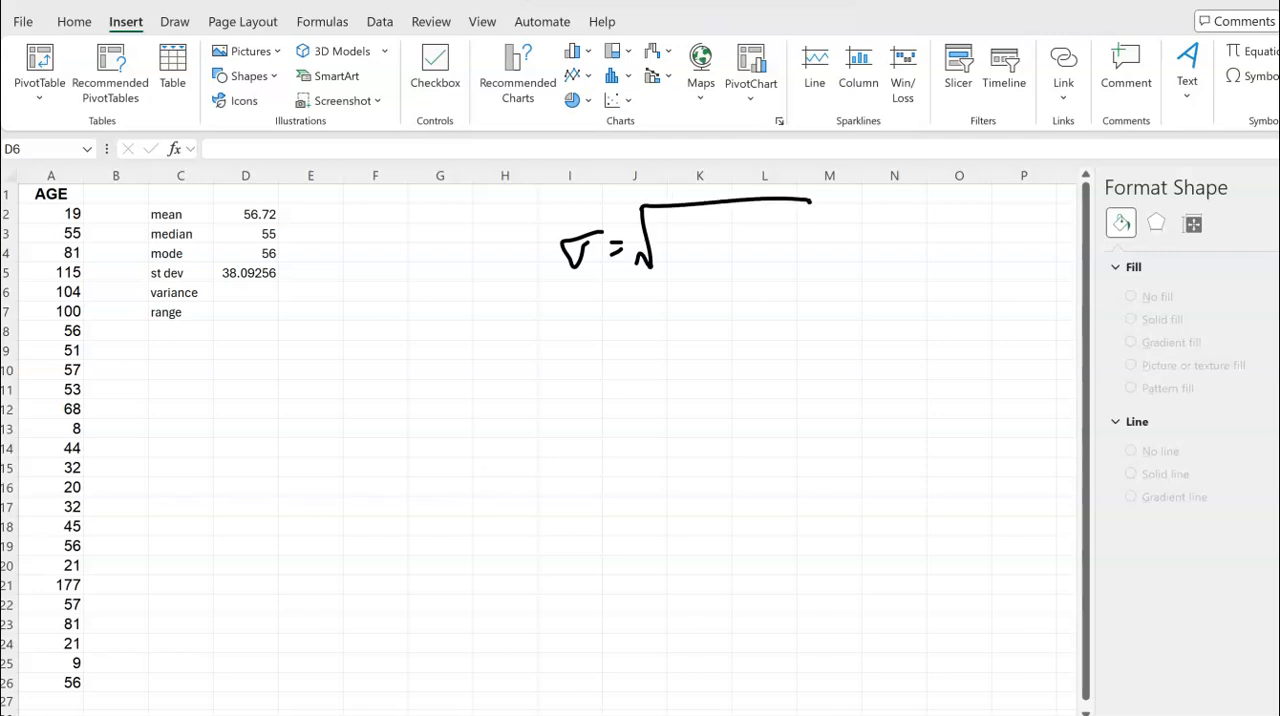
mouse_move(676, 211)
left_mouse_down()
mouse_move(665, 236)
mouse_move(720, 226)
left_mouse_up()
mouse_move(735, 220)
left_mouse_down()
mouse_move(727, 238)
mouse_move(739, 212)
mouse_move(746, 238)
mouse_move(770, 203)
mouse_move(776, 214)
left_mouse_up()
left_click_drag(664, 242, 790, 240)
left_click_drag(698, 256, 716, 272)
left_click_drag(722, 262, 740, 260)
left_click_drag(747, 256, 750, 277)
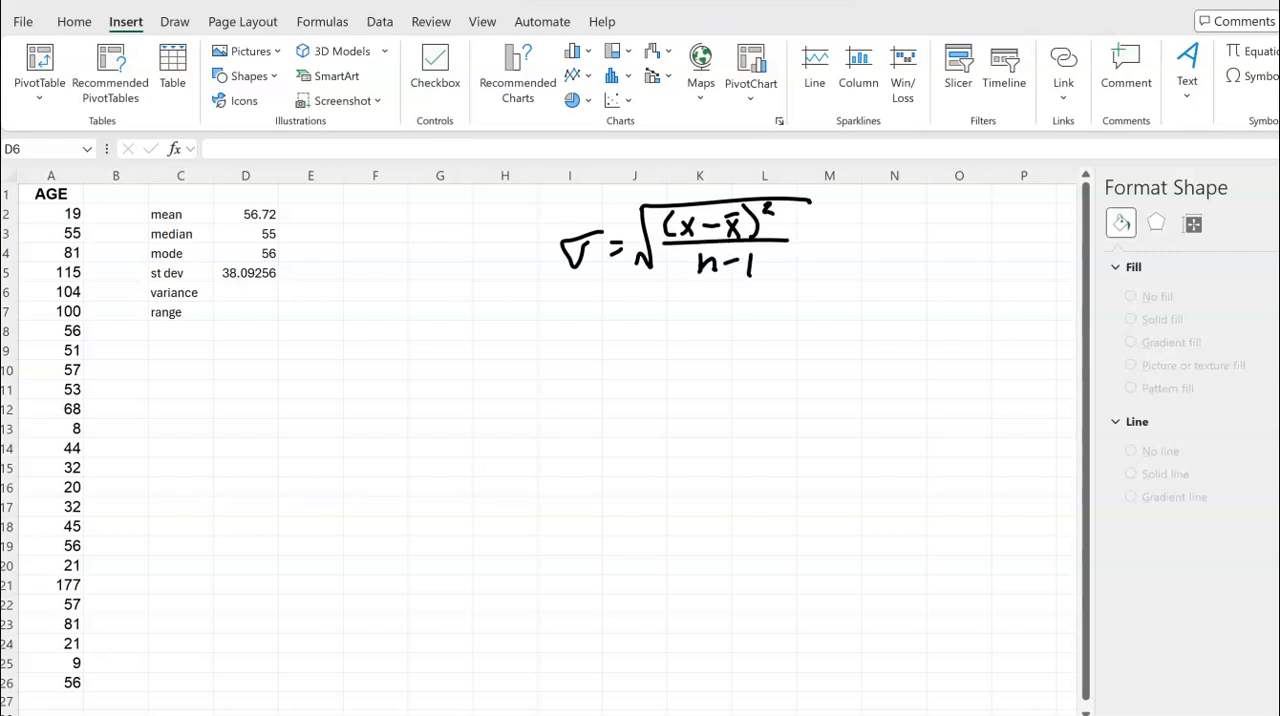
mouse_move(580, 240)
left_mouse_down()
mouse_move(566, 264)
mouse_move(588, 232)
mouse_move(536, 266)
left_mouse_up()
mouse_move(537, 242)
left_mouse_down()
mouse_move(552, 250)
mouse_move(540, 266)
left_mouse_up()
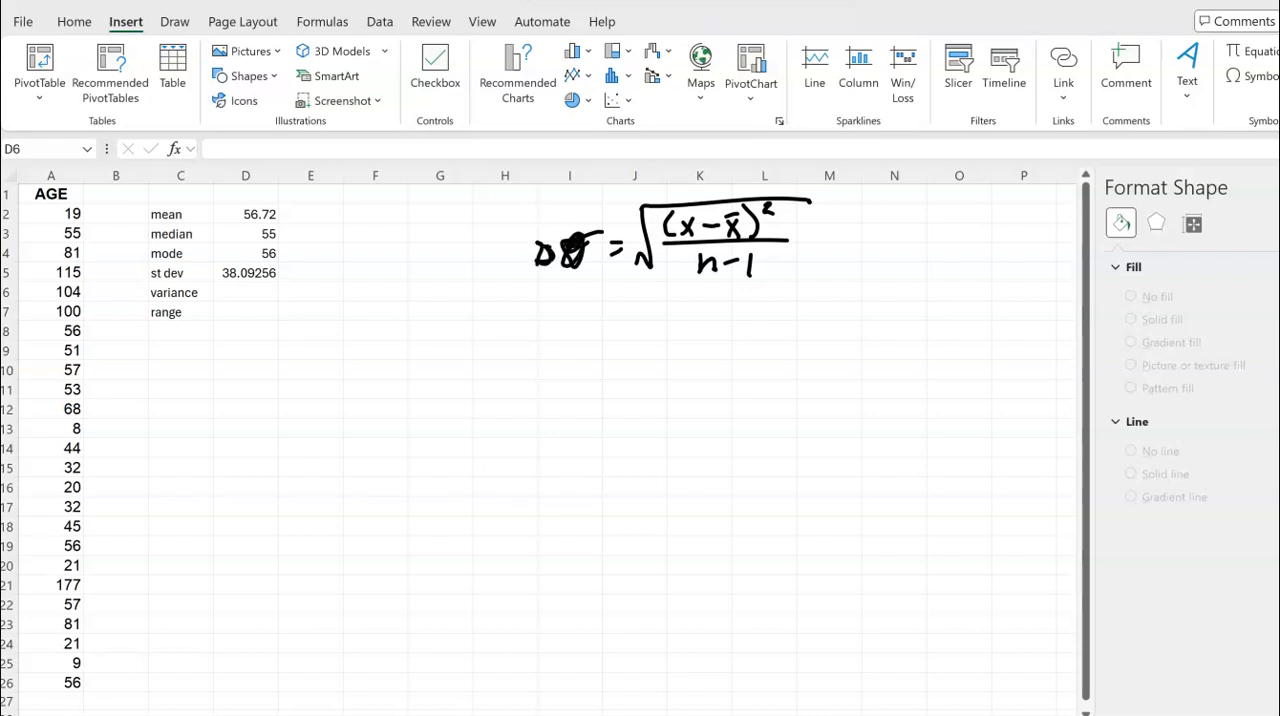
key("ctrl+z")
key("ctrl+z")
key("ctrl+z")
key("ctrl+z")
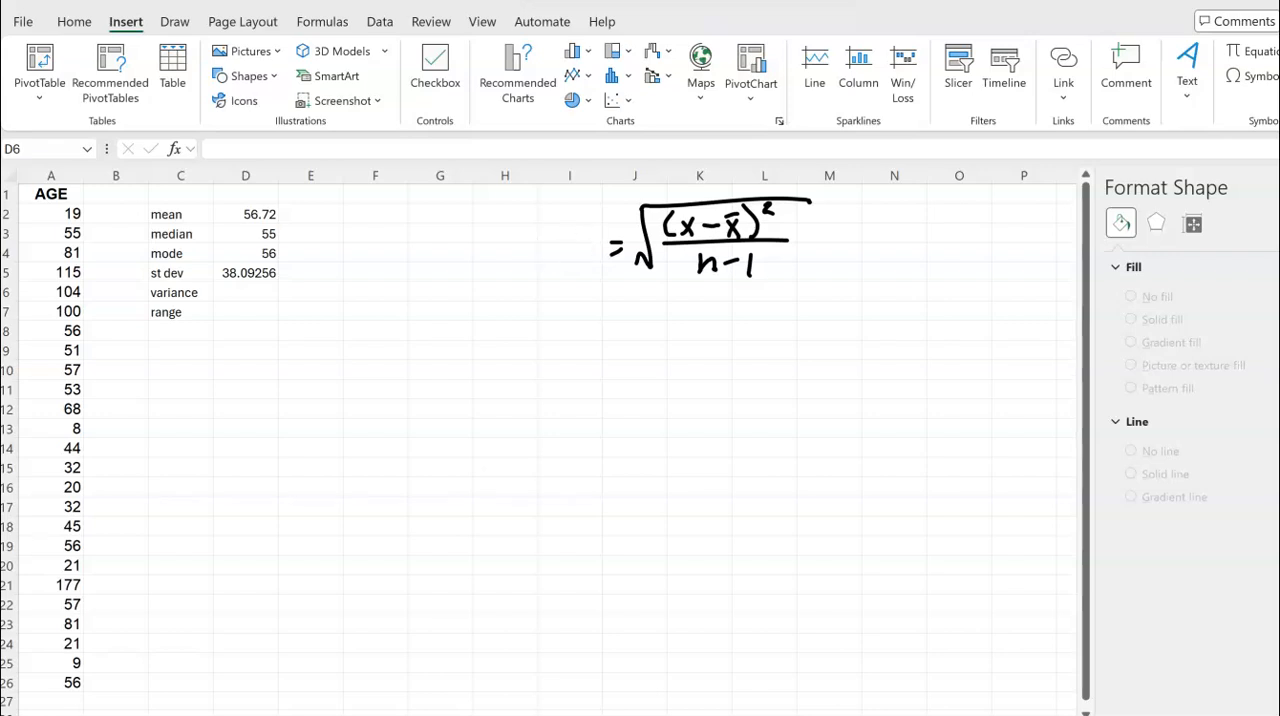
mouse_move(562, 246)
left_mouse_down()
mouse_move(550, 274)
mouse_move(582, 262)
mouse_move(574, 252)
left_mouse_up()
mouse_move(540, 360)
left_mouse_down()
mouse_move(586, 357)
mouse_move(606, 374)
left_mouse_up()
mouse_move(591, 386)
left_mouse_down()
mouse_move(624, 402)
mouse_move(626, 342)
mouse_move(848, 320)
left_mouse_up()
mouse_move(674, 340)
left_mouse_down()
mouse_move(674, 370)
mouse_move(722, 355)
left_mouse_up()
left_click_drag(734, 349, 766, 380)
left_click_drag(770, 330, 788, 342)
left_click_drag(662, 382, 804, 376)
mouse_move(705, 420)
left_mouse_down()
mouse_move(705, 402)
mouse_move(736, 380)
left_mouse_up()
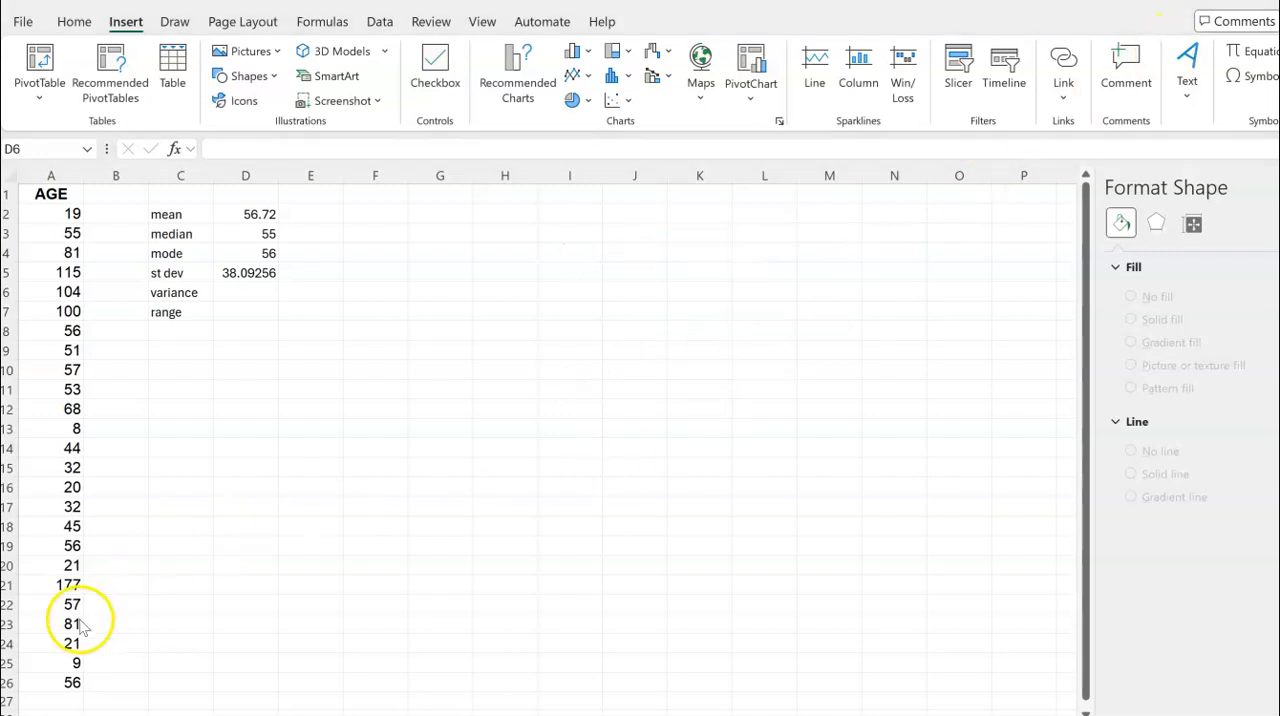
Calculate the sample variance of the ages in D6 with the VAR.S function over A2:A26
left_click(253, 291)
type("=v")
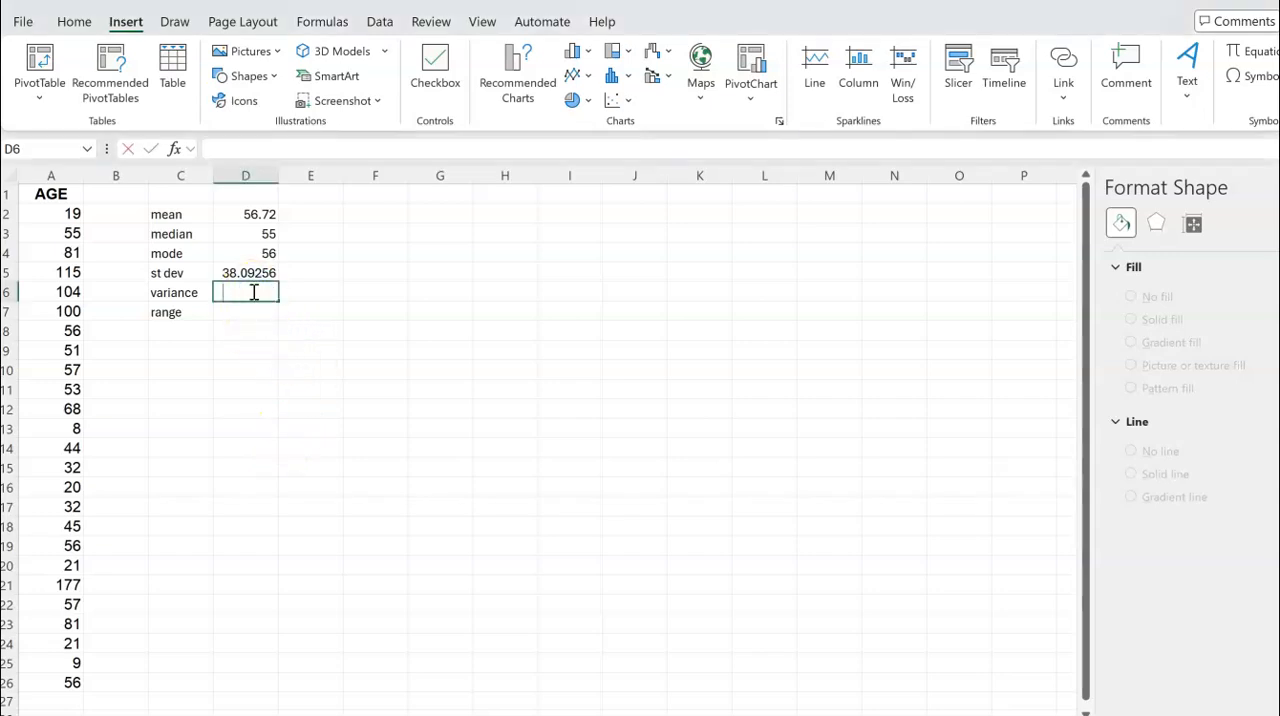
type("ar")
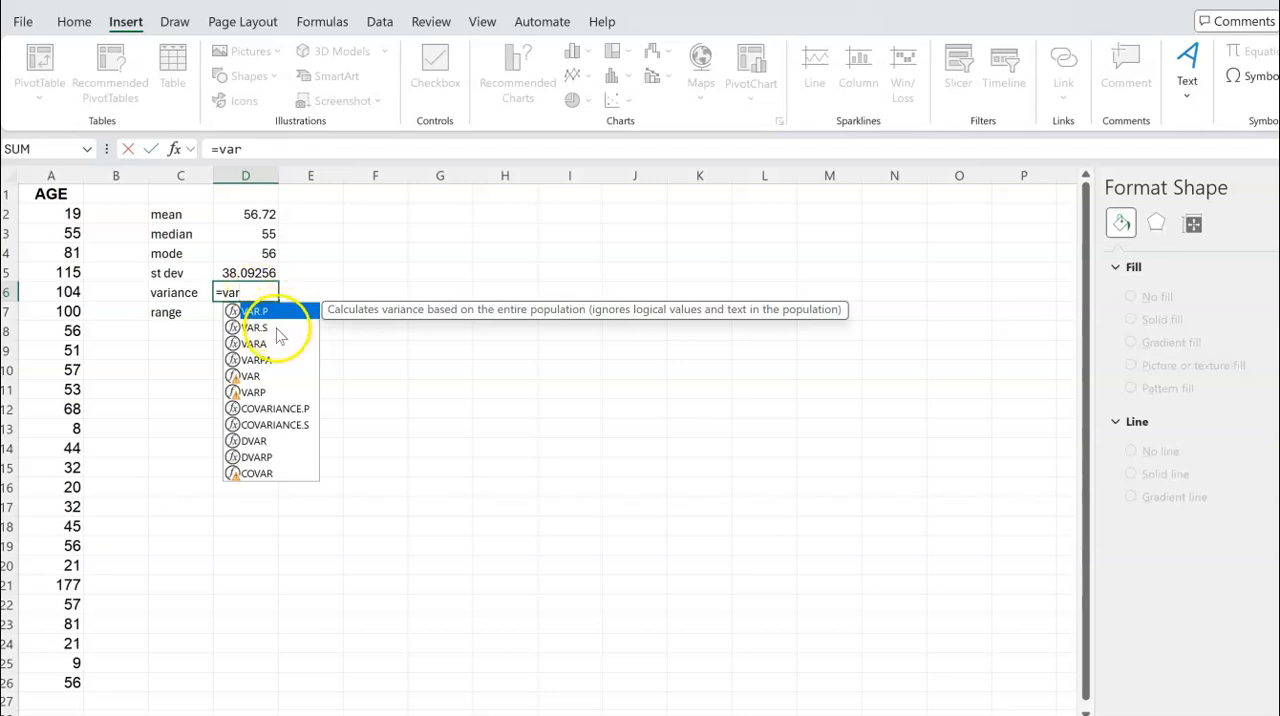
left_click(278, 330)
double_click(278, 330)
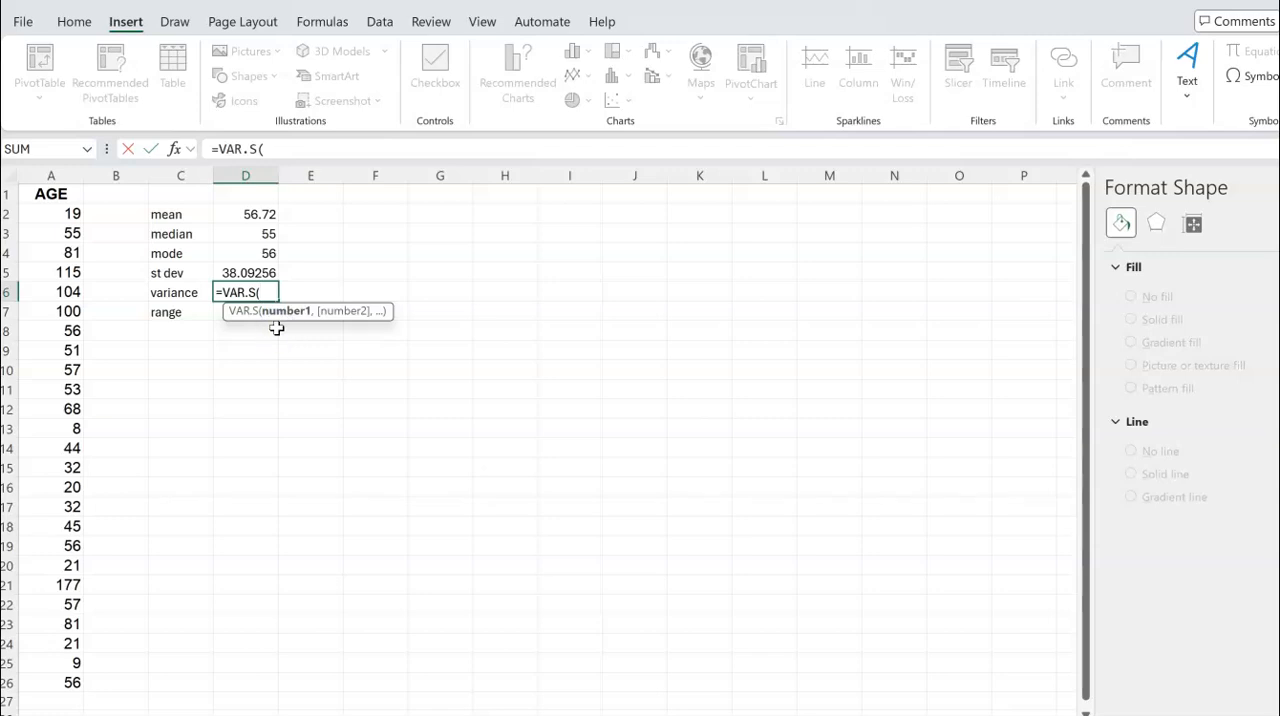
left_click_drag(71, 214, 46, 682)
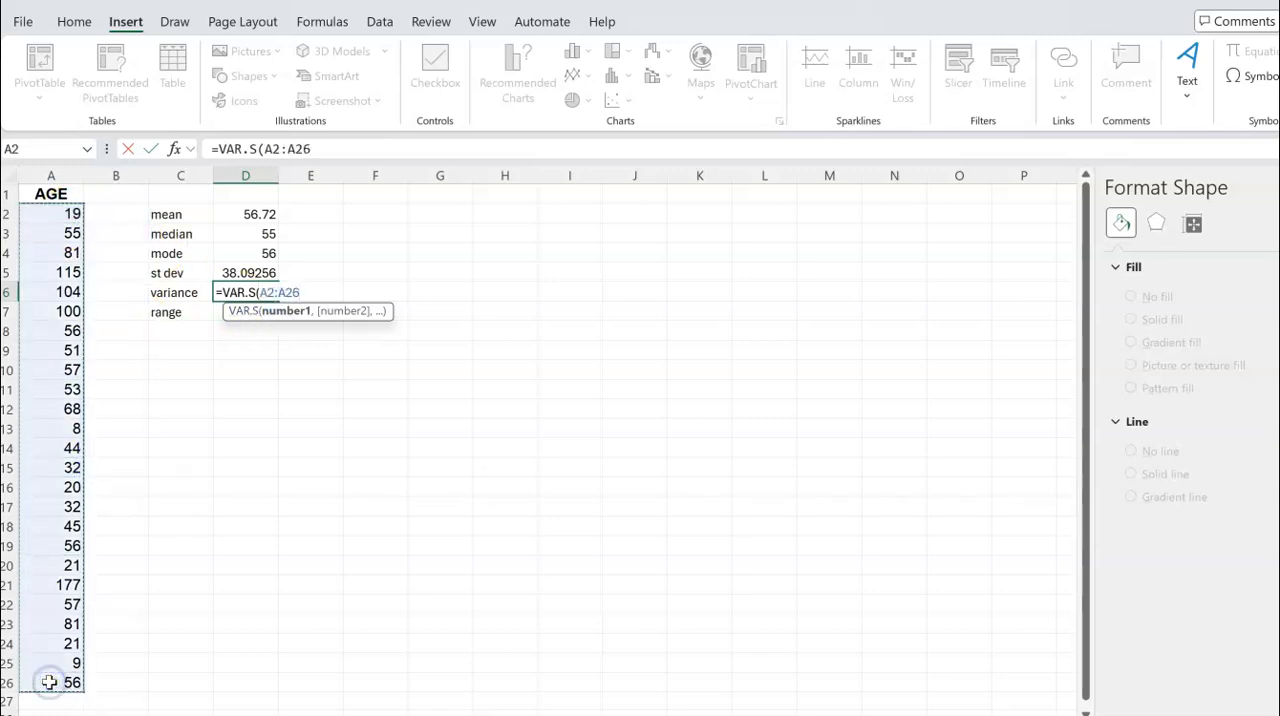
key("Return")
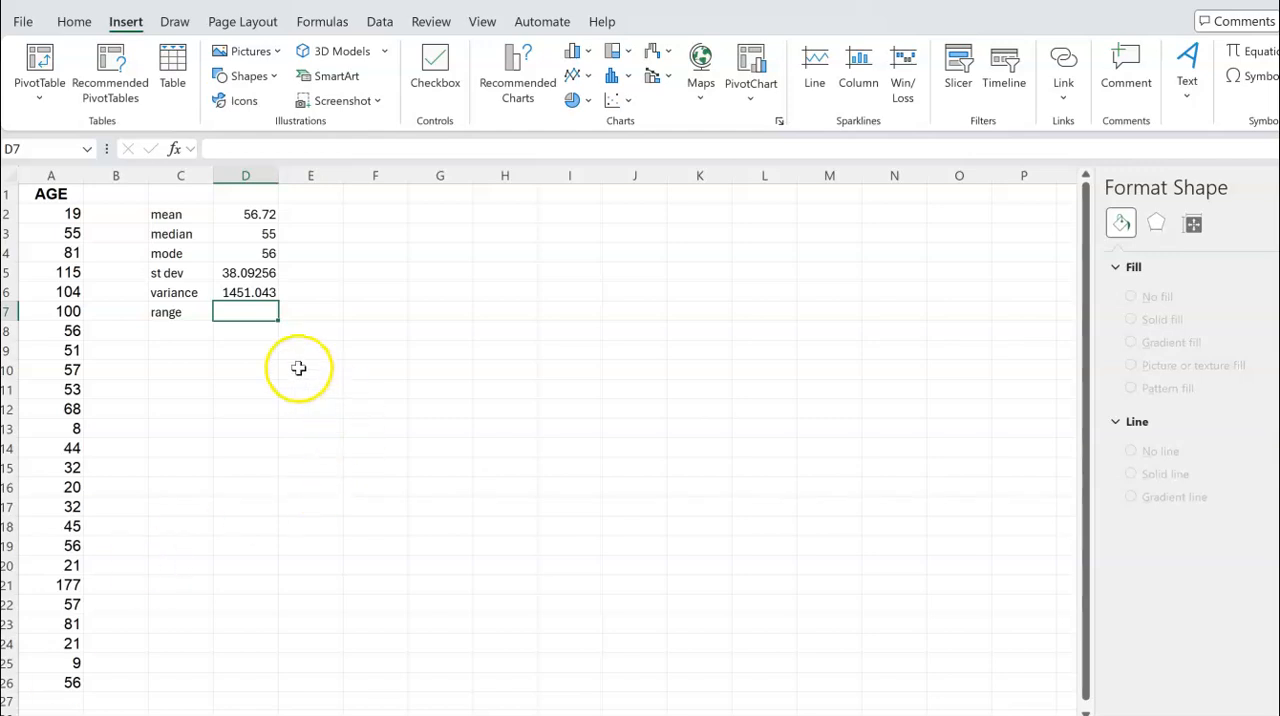
type("=r")
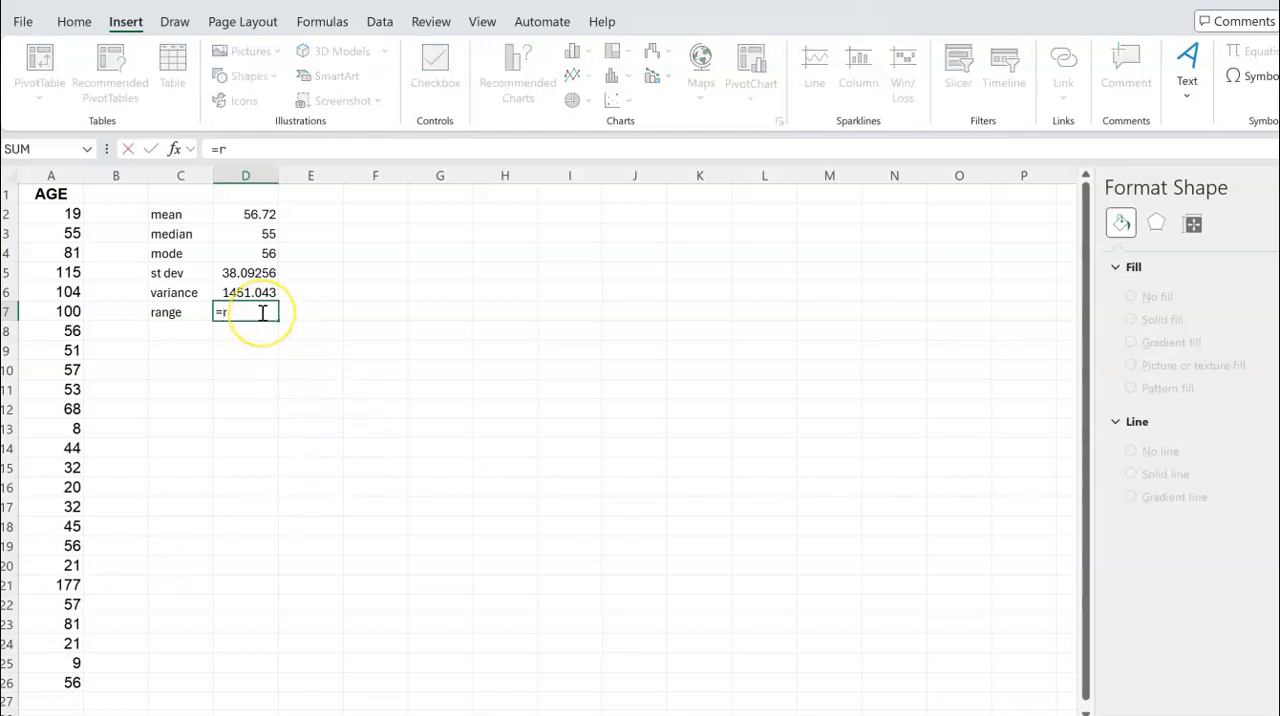
type("ang")
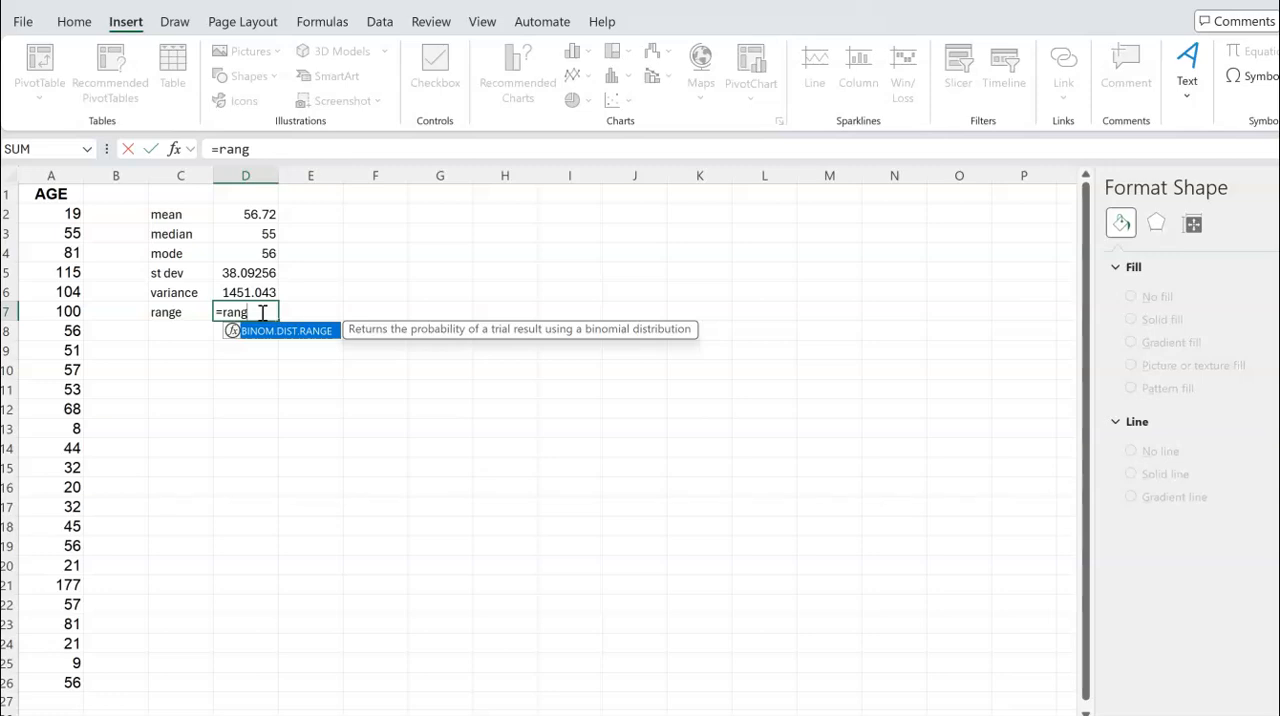
type("e")
key("BackSpace")
key("BackSpace")
key("BackSpace")
key("BackSpace")
key("BackSpace")
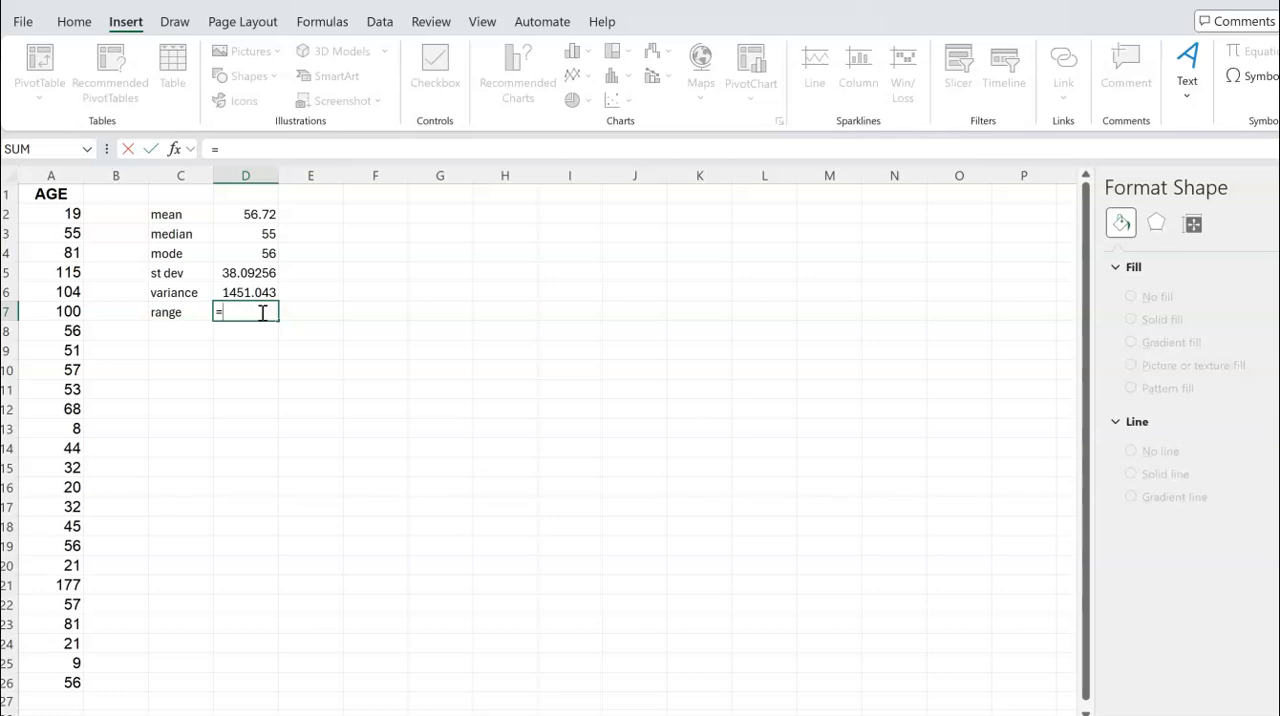
Calculate the range of the ages in D7 with the formula =MAX(A2:A26)-MIN(A2:A26)
type("max")
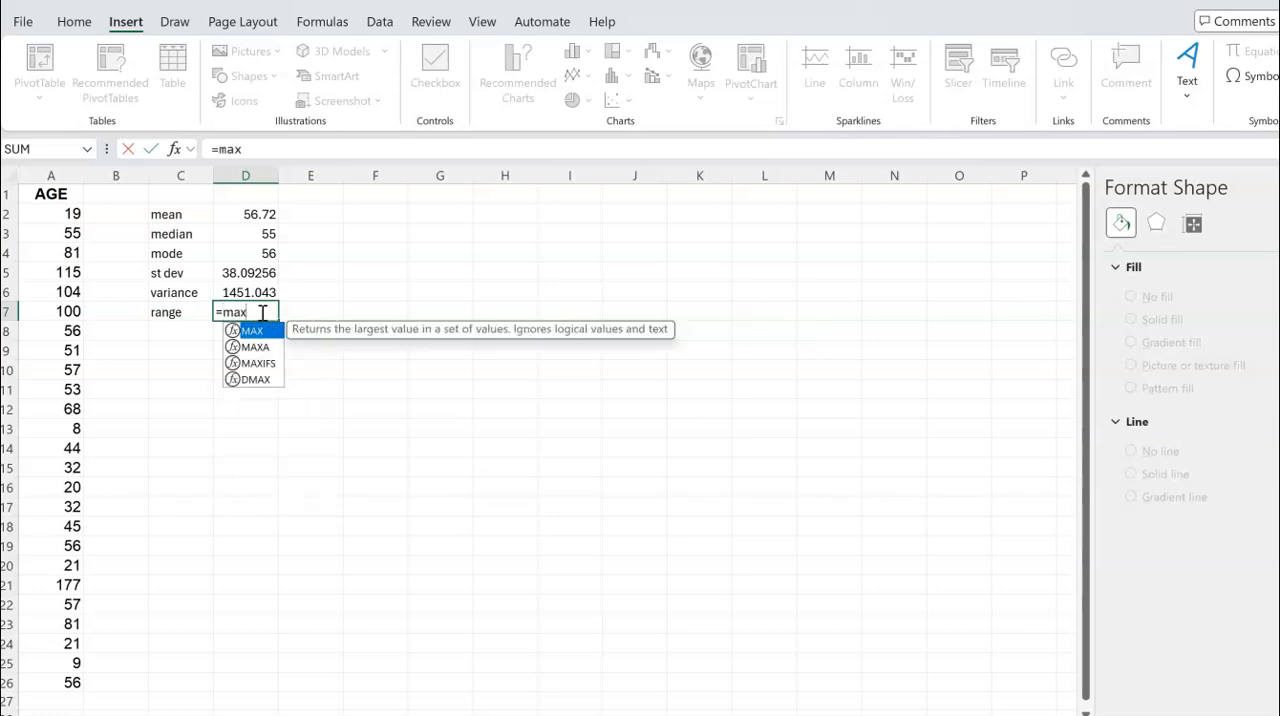
type("(")
left_click_drag(63, 210, 60, 680)
type(")-")
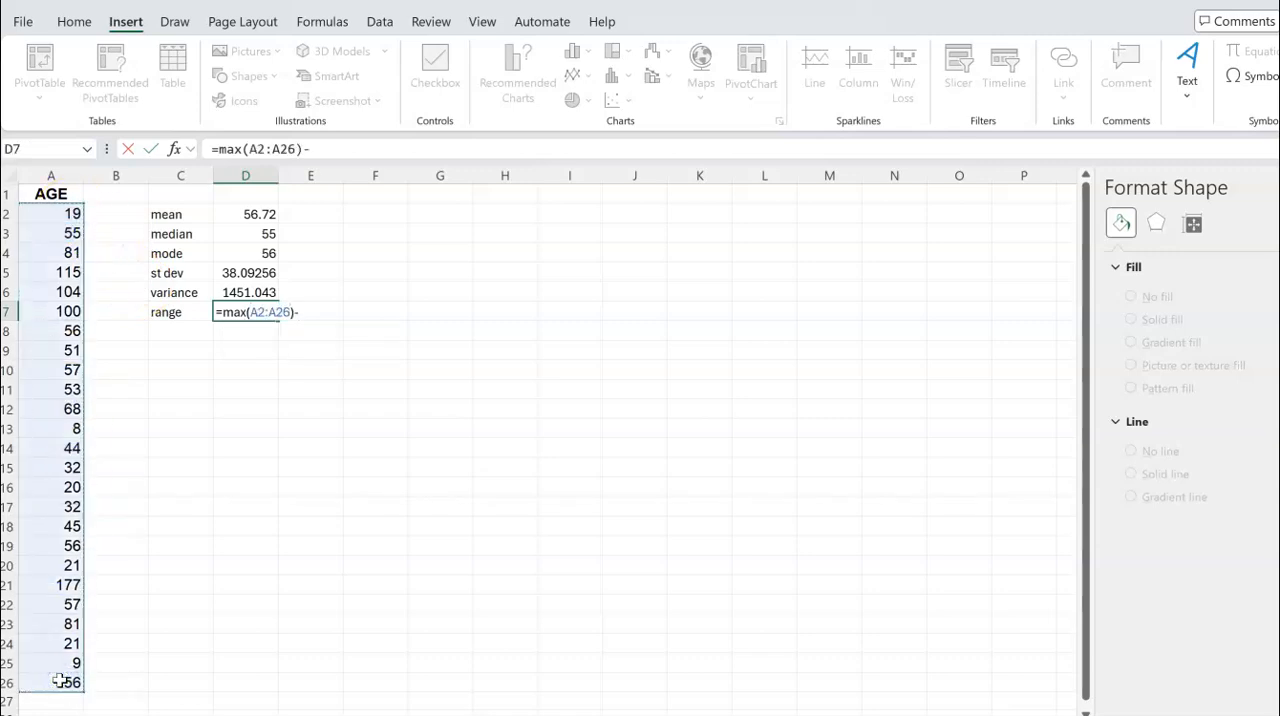
type("min")
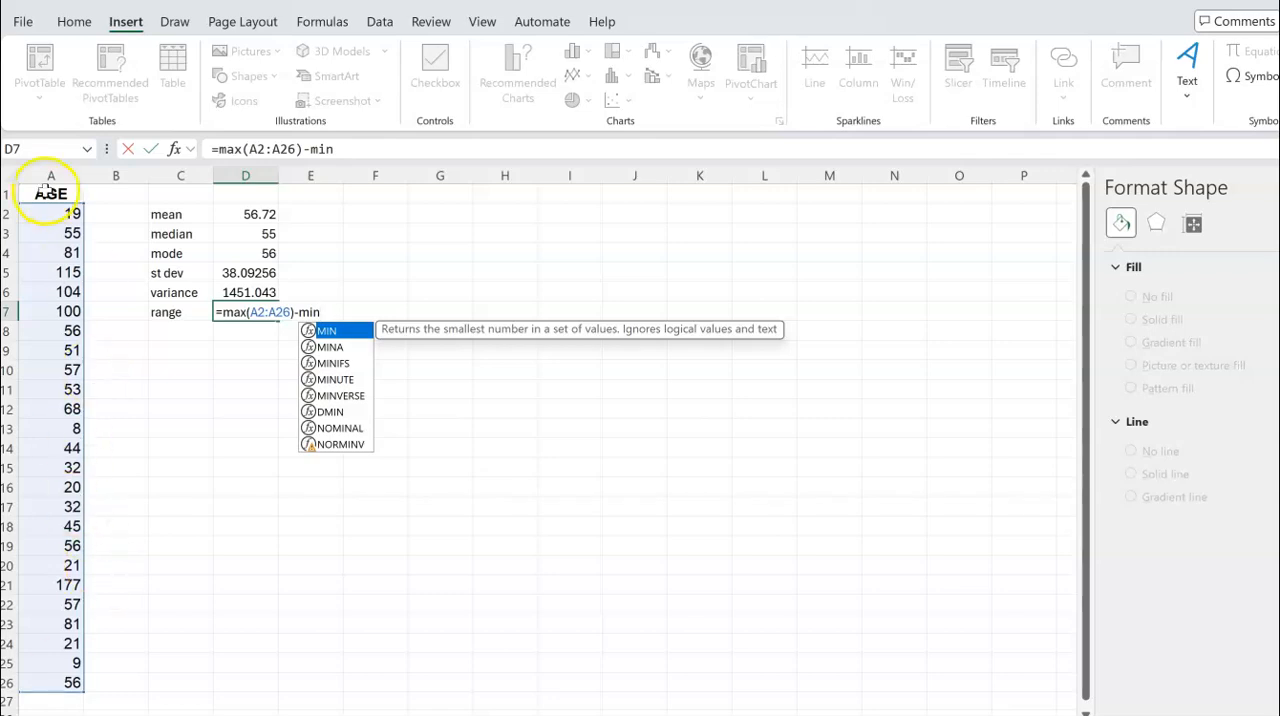
left_click_drag(49, 214, 69, 680)
left_click(258, 318)
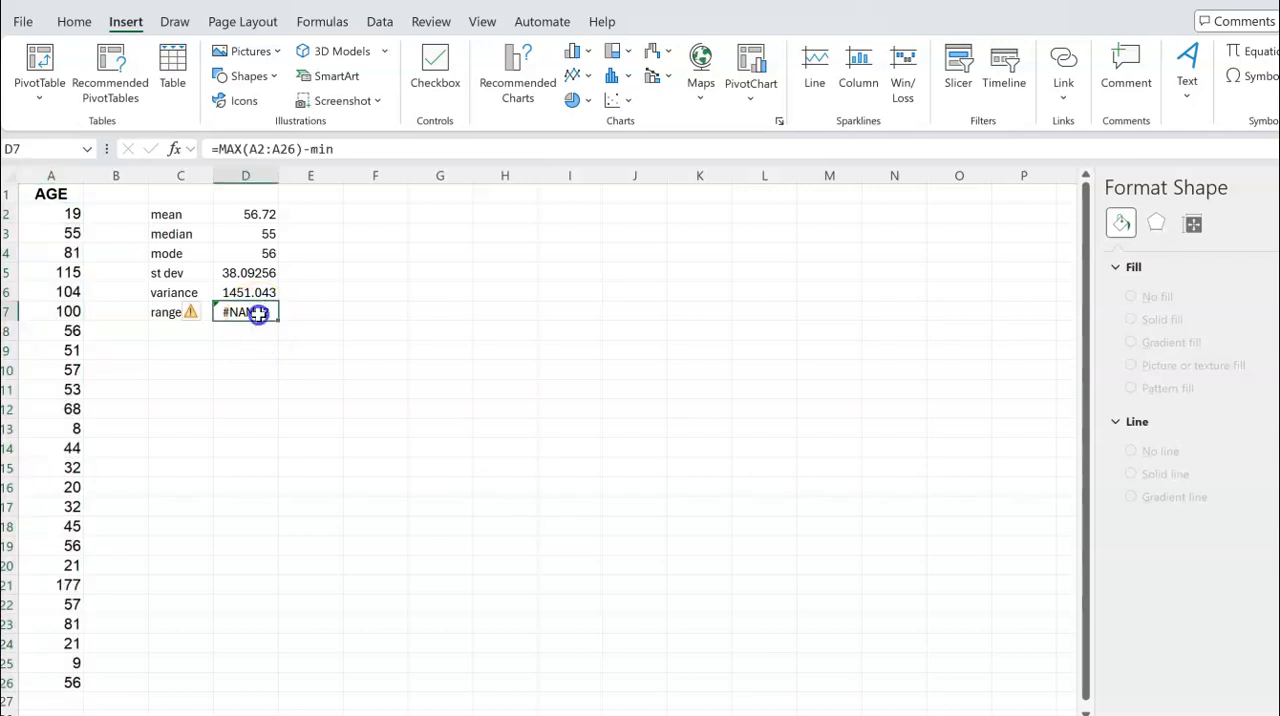
left_click(352, 150)
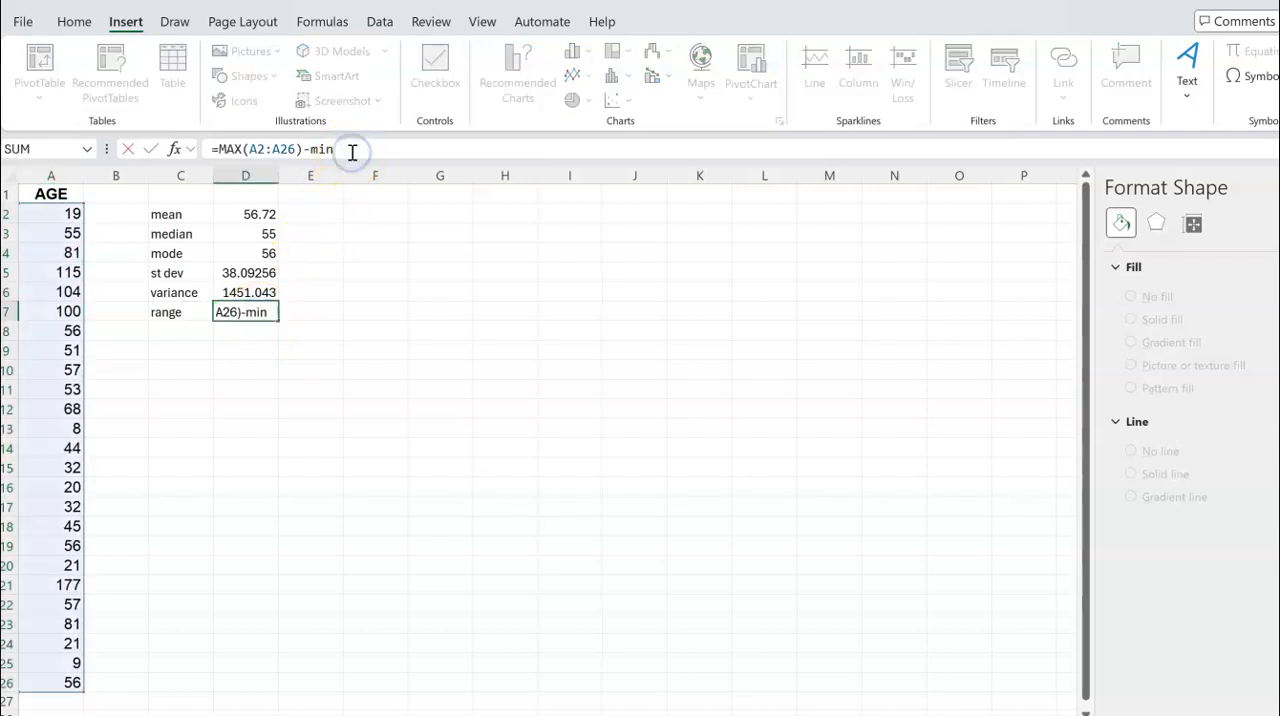
type("(")
left_click(68, 213)
left_click_drag(68, 213, 48, 682)
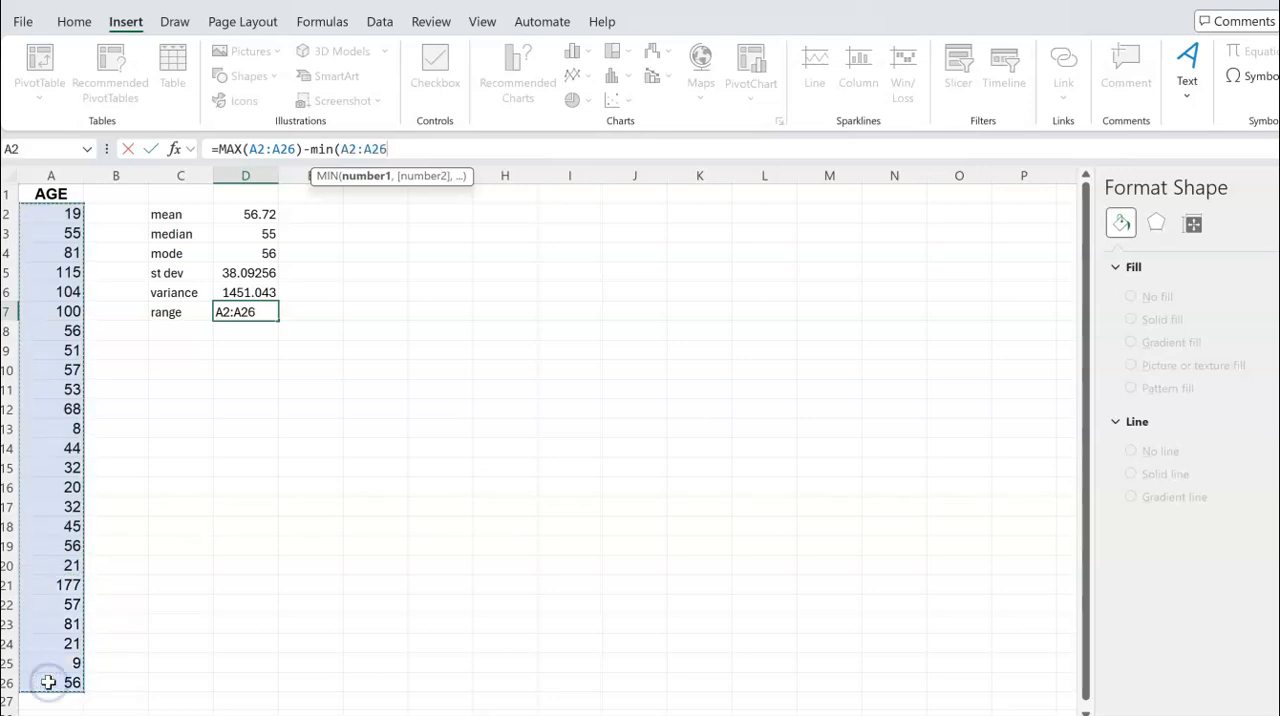
type(")")
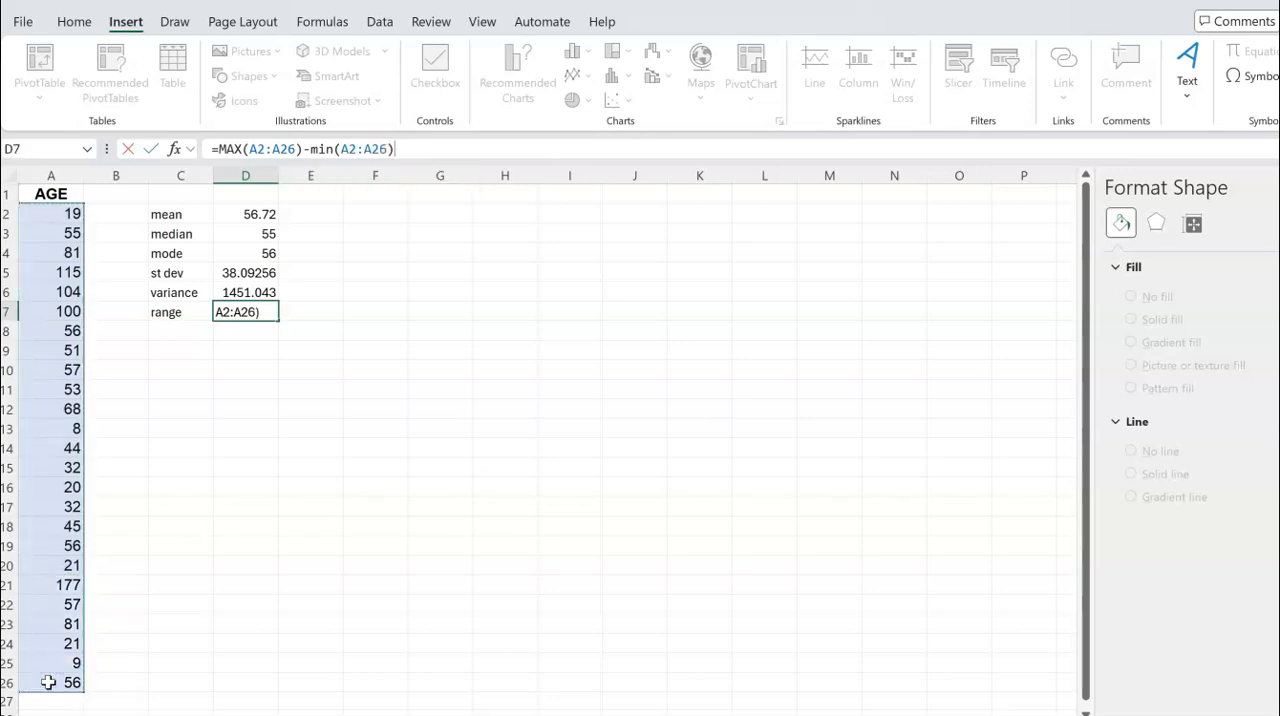
key("Return")
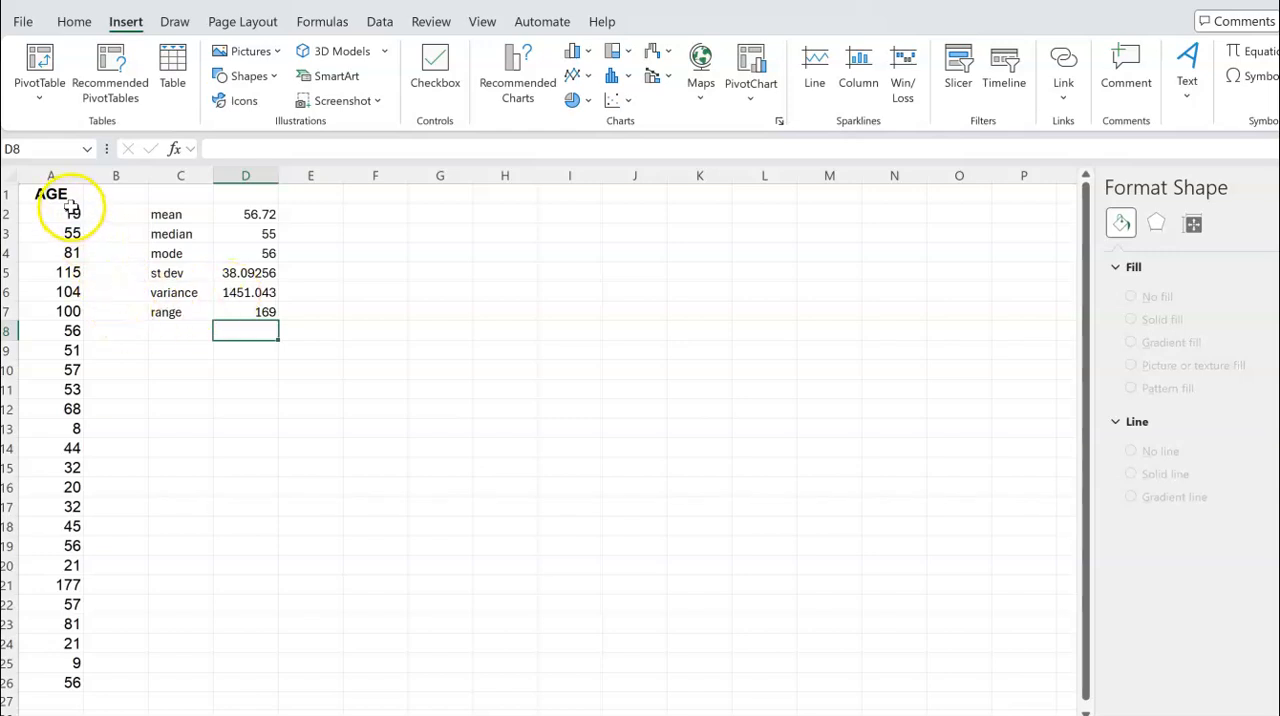
Copy the ages in A2:A26 into column G, starting at G2
left_click_drag(72, 212, 66, 466)
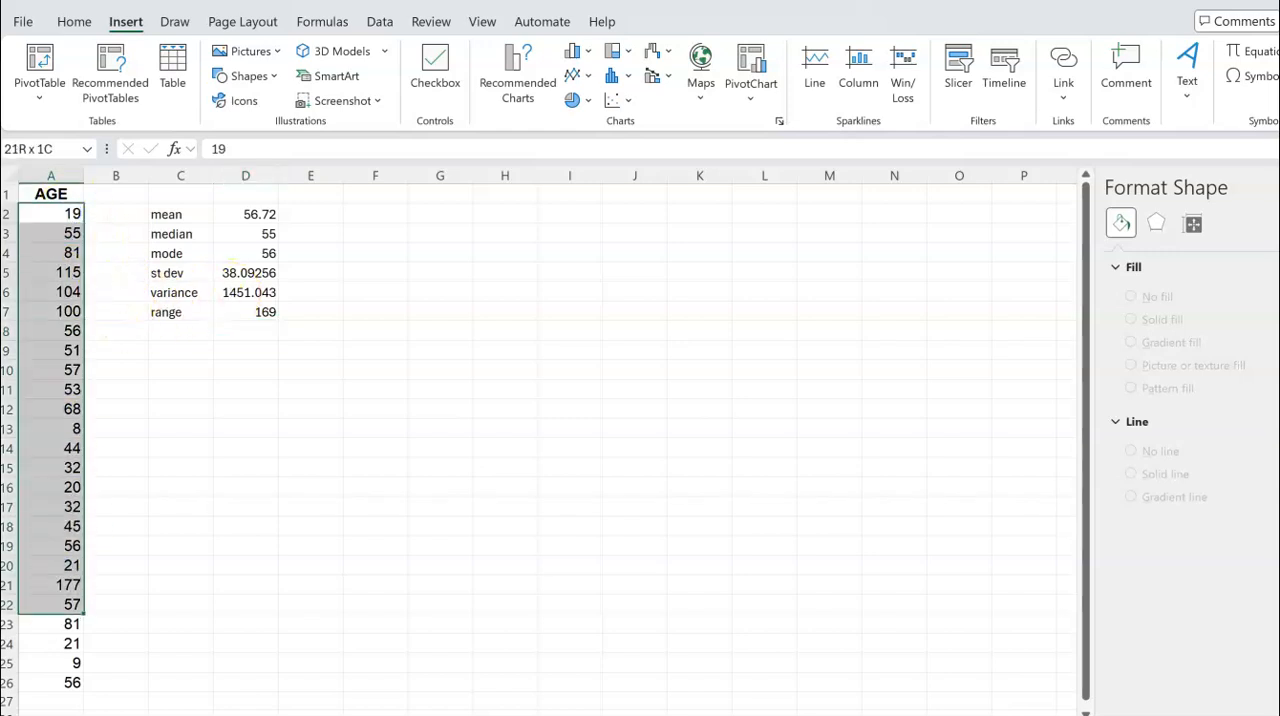
key("ctrl+c")
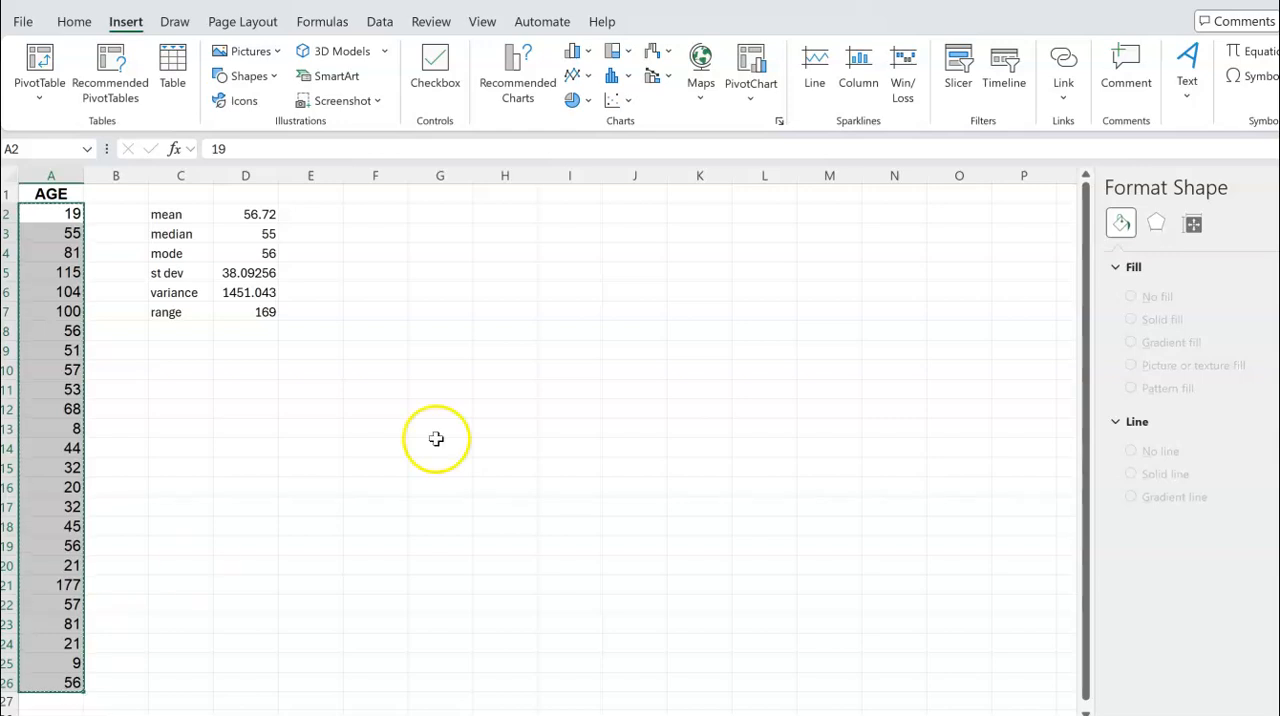
left_click(440, 214)
key("ctrl+v")
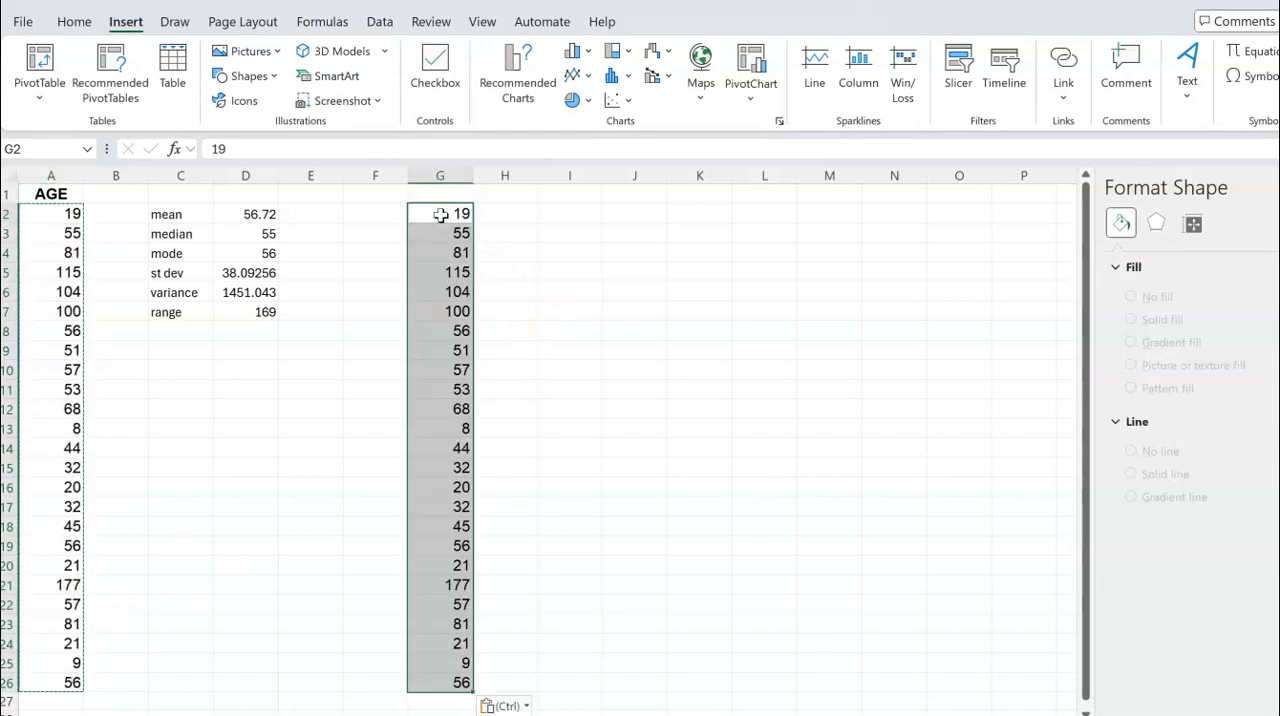
Sort the whole of column G from smallest to largest
left_click(453, 174)
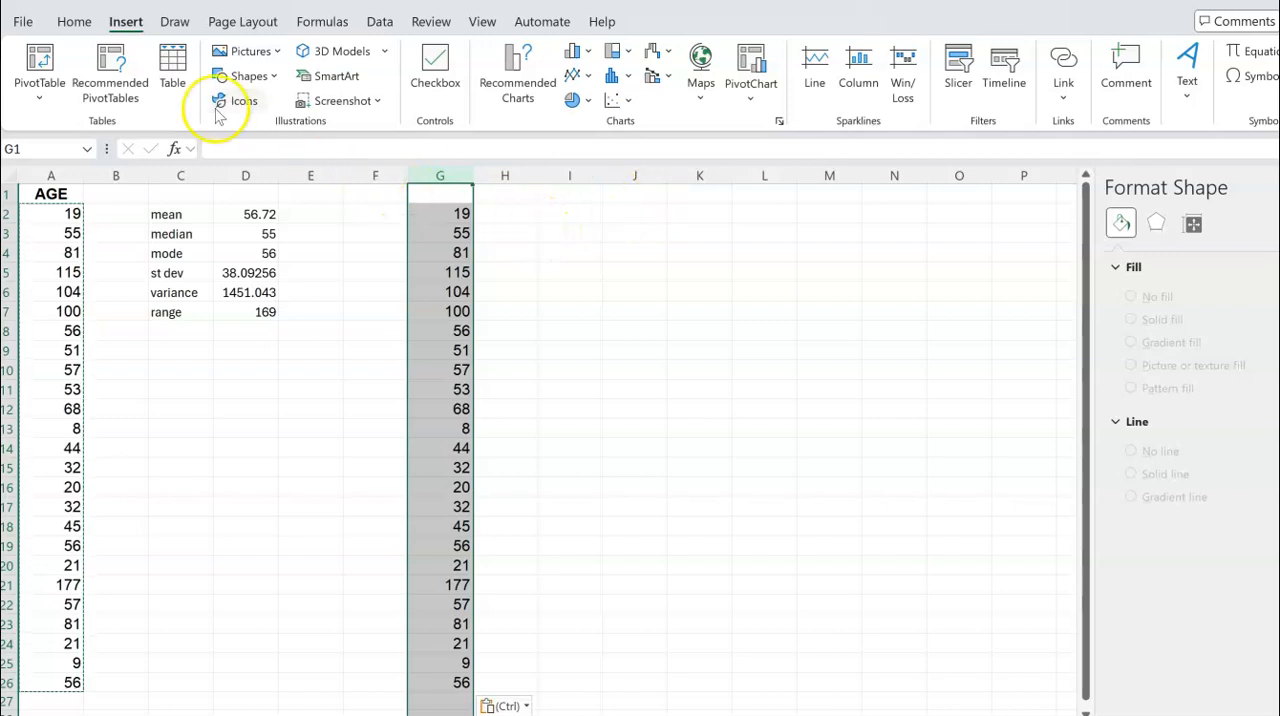
left_click(75, 24)
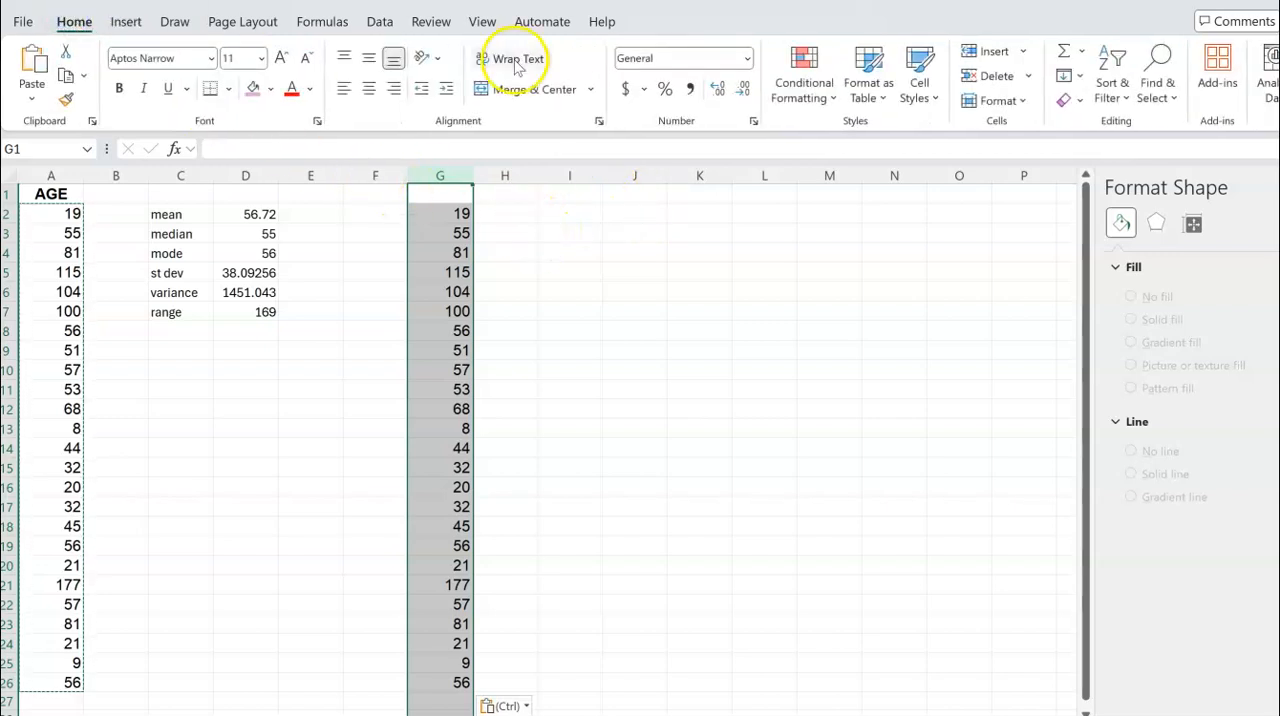
left_click(1122, 103)
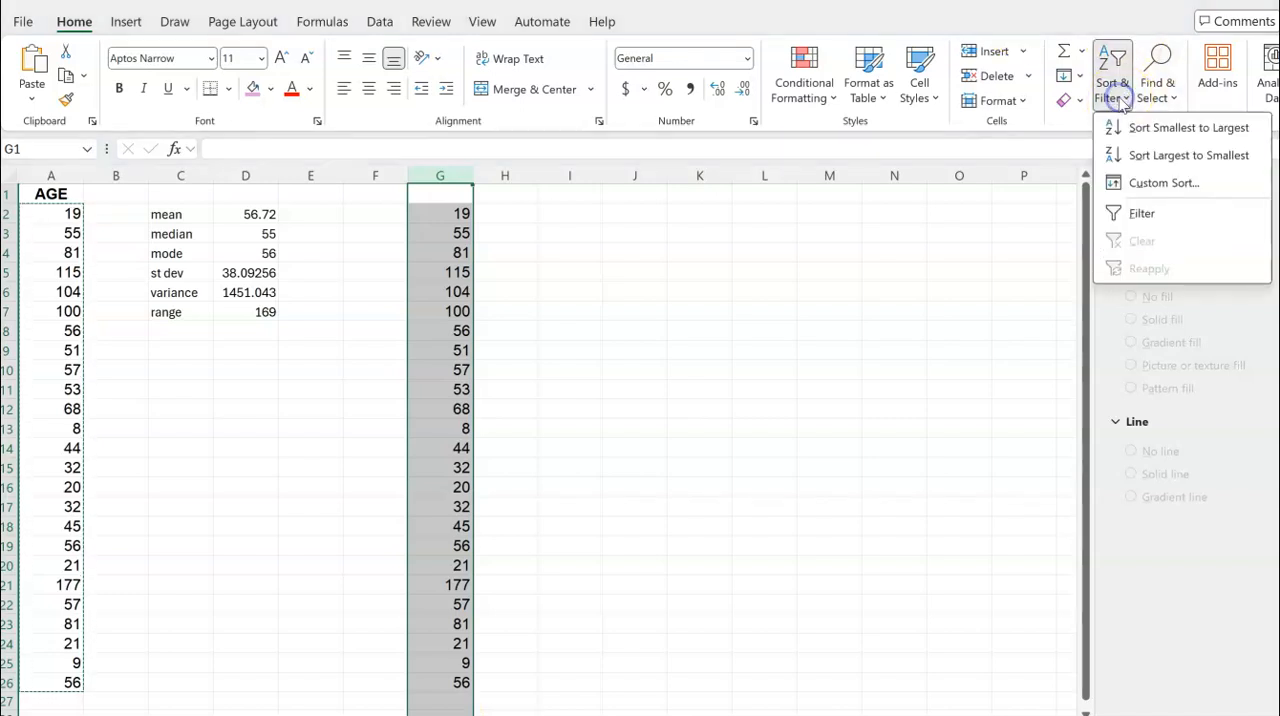
left_click(1155, 133)
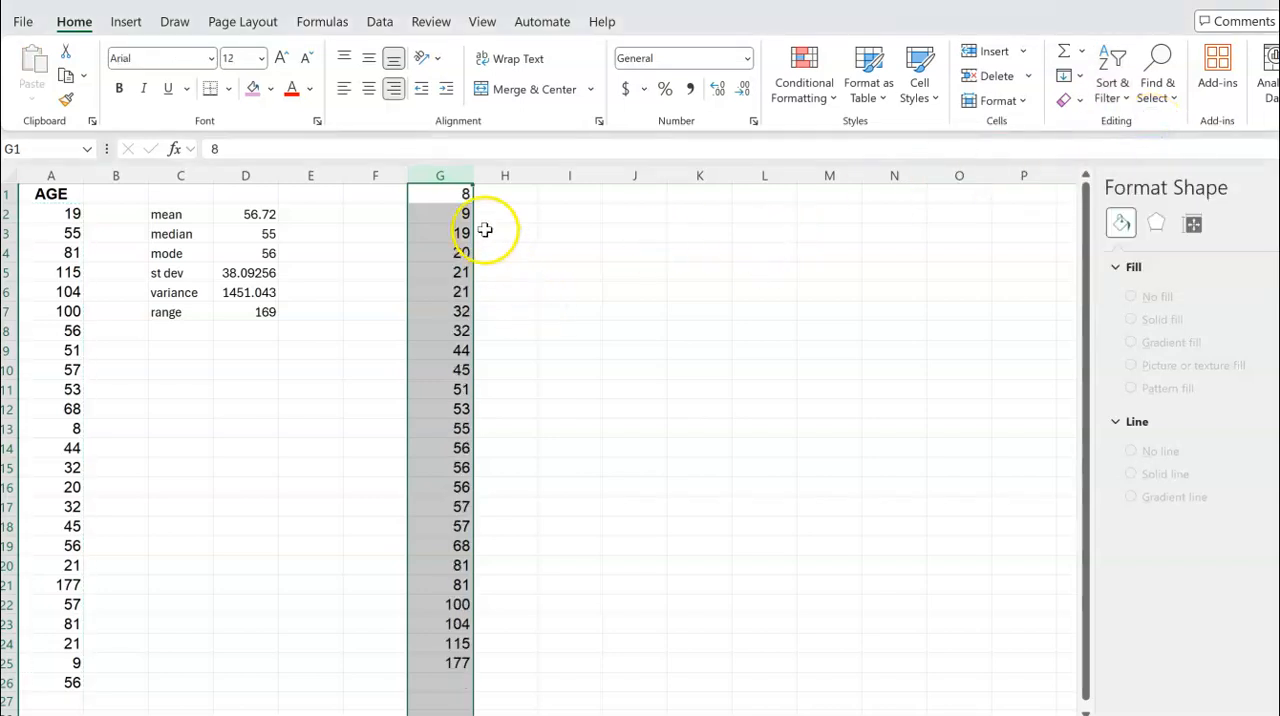
Examine the sorted ages in column G for the smallest, the largest and the repeated values
left_click(460, 193)
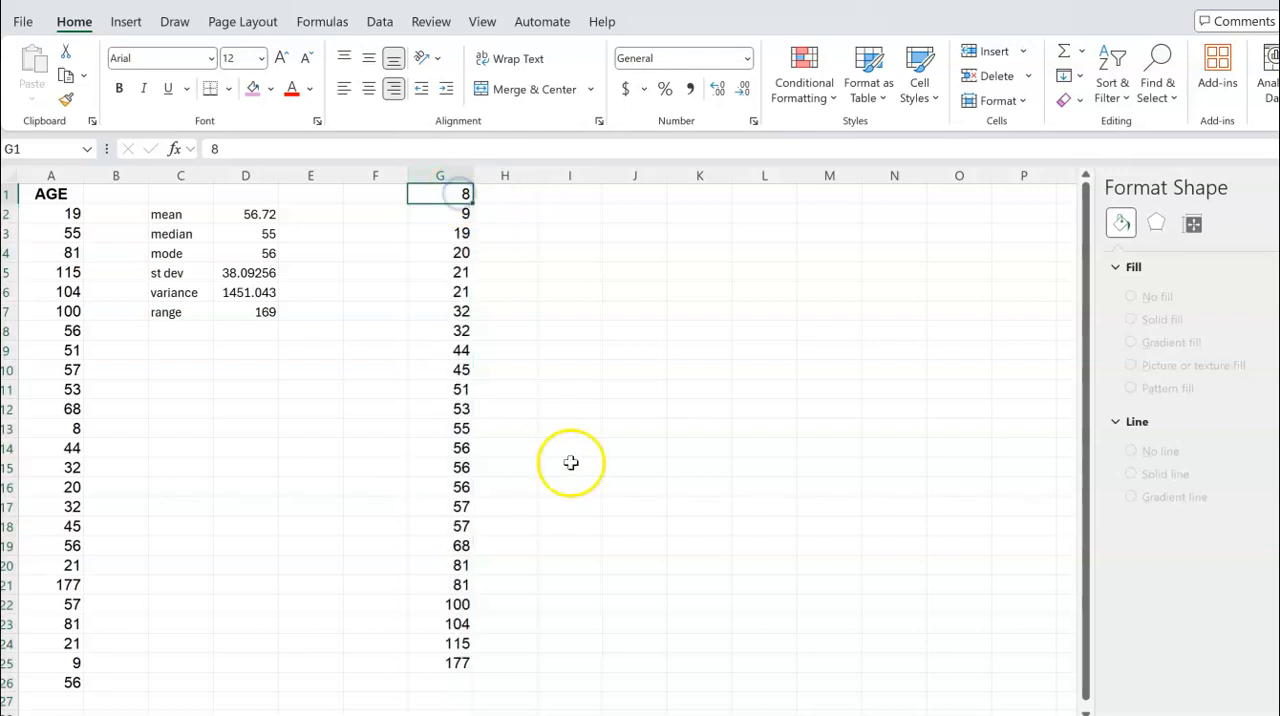
left_click(455, 661)
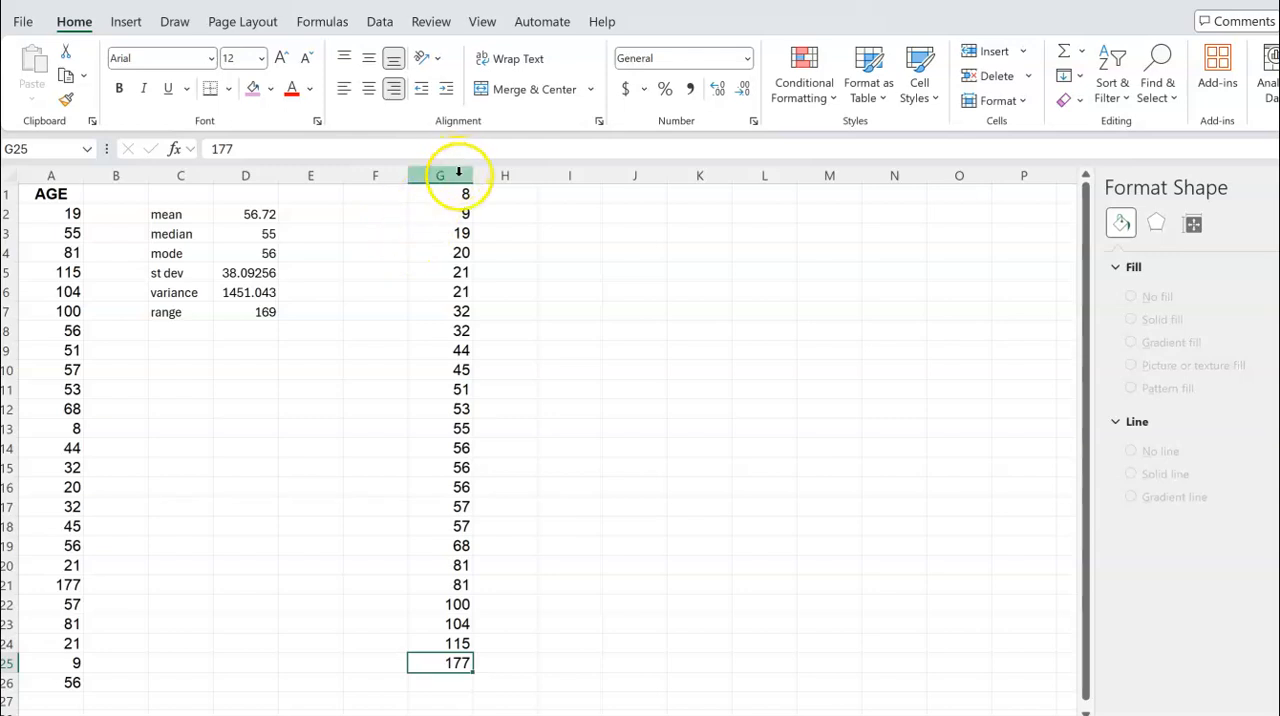
left_click(465, 467)
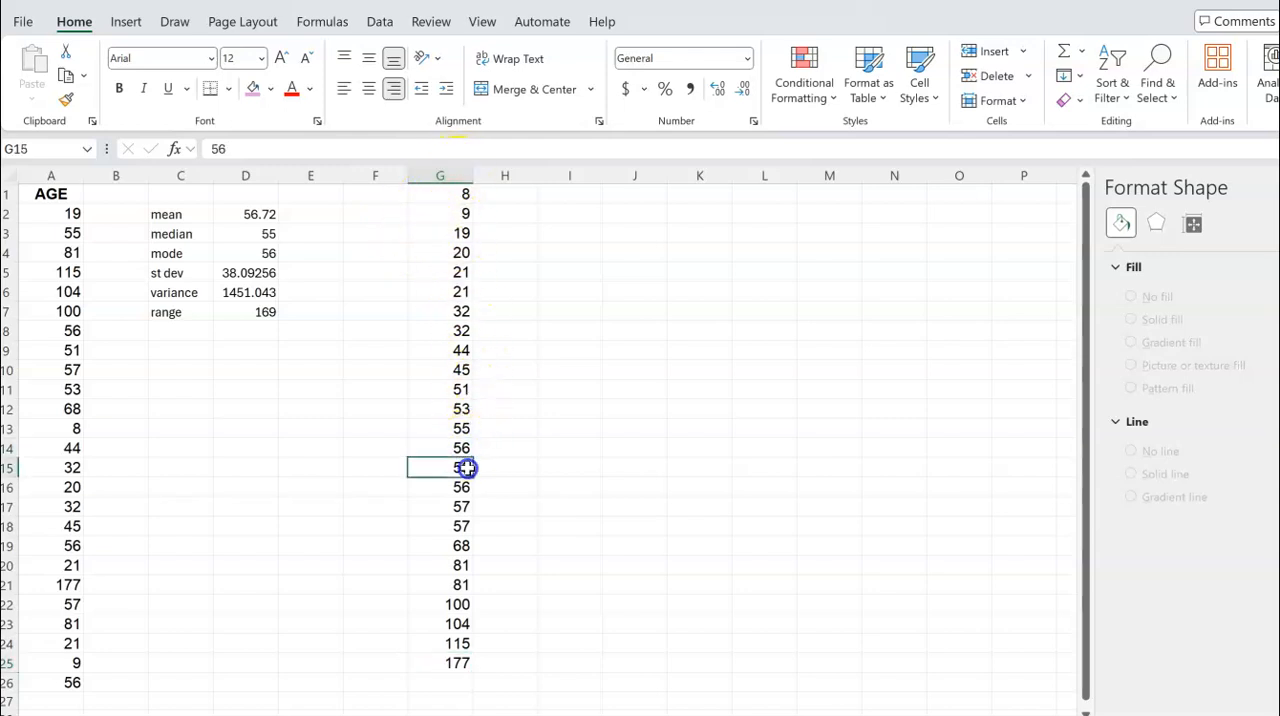
left_click(465, 488)
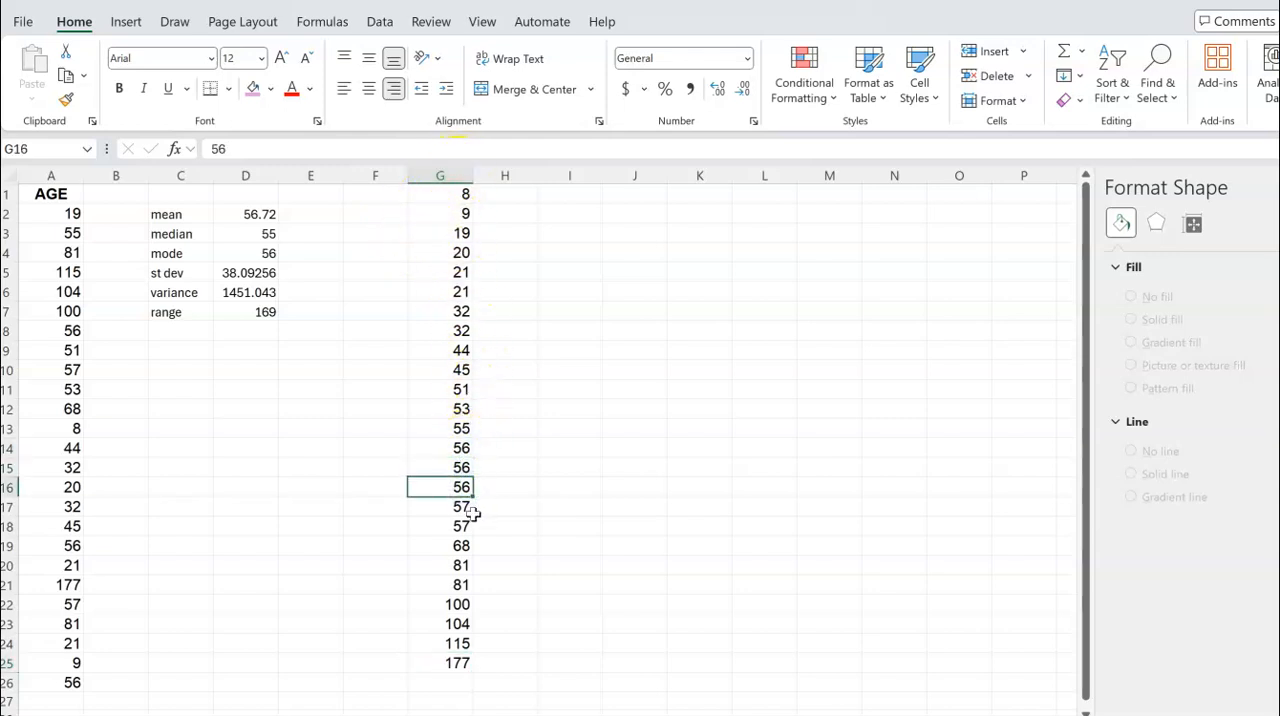
left_click(464, 506)
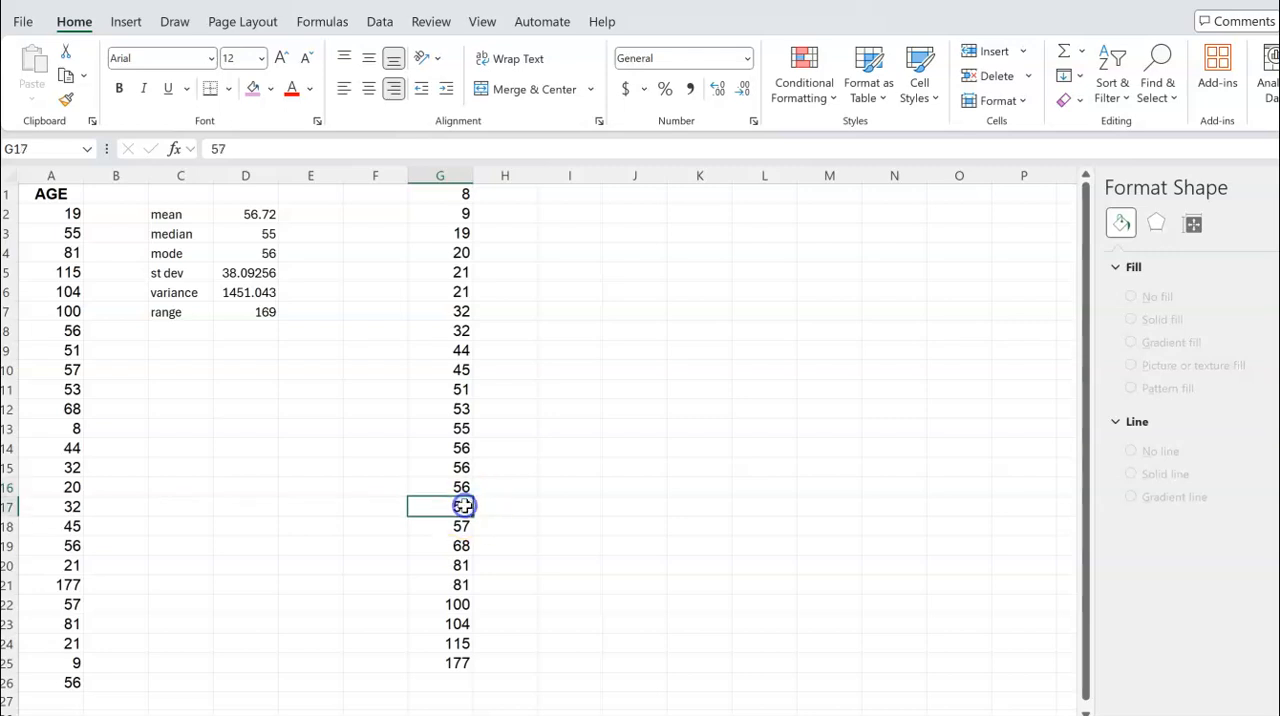
left_click(460, 290)
left_click(463, 272)
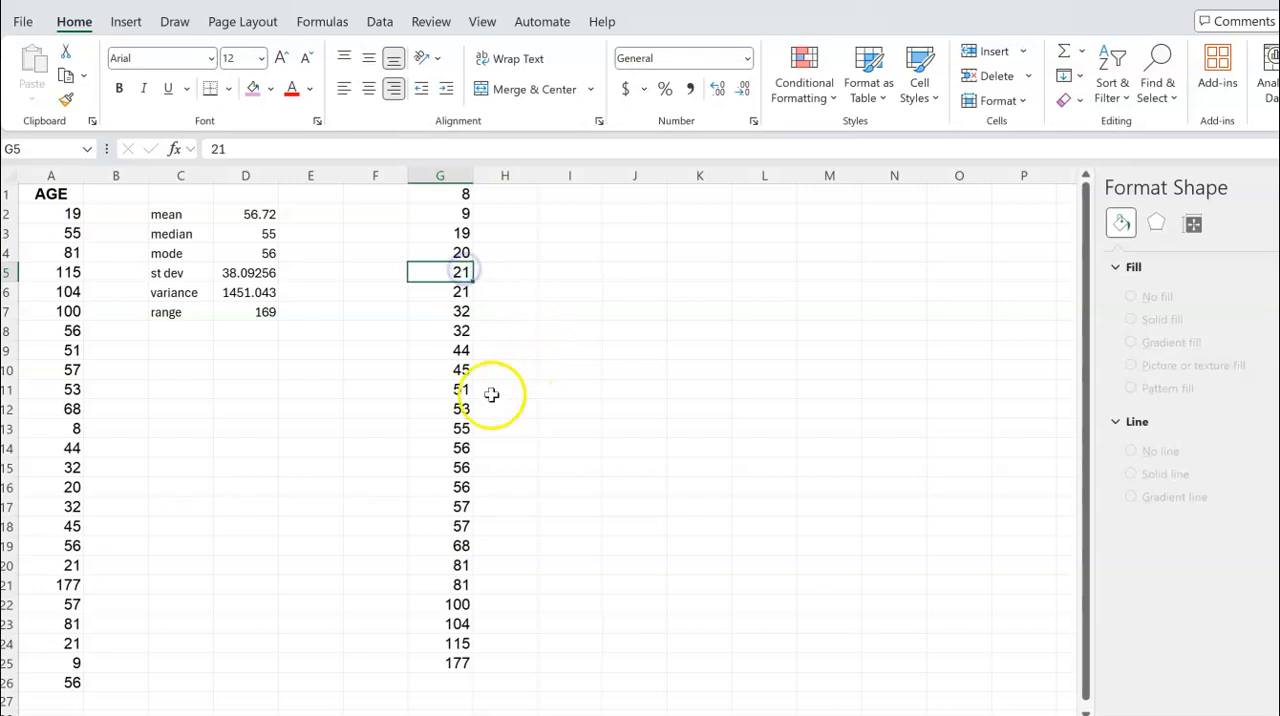
scroll(320, 457, "down", 2)
scroll(320, 457, "up", 2)
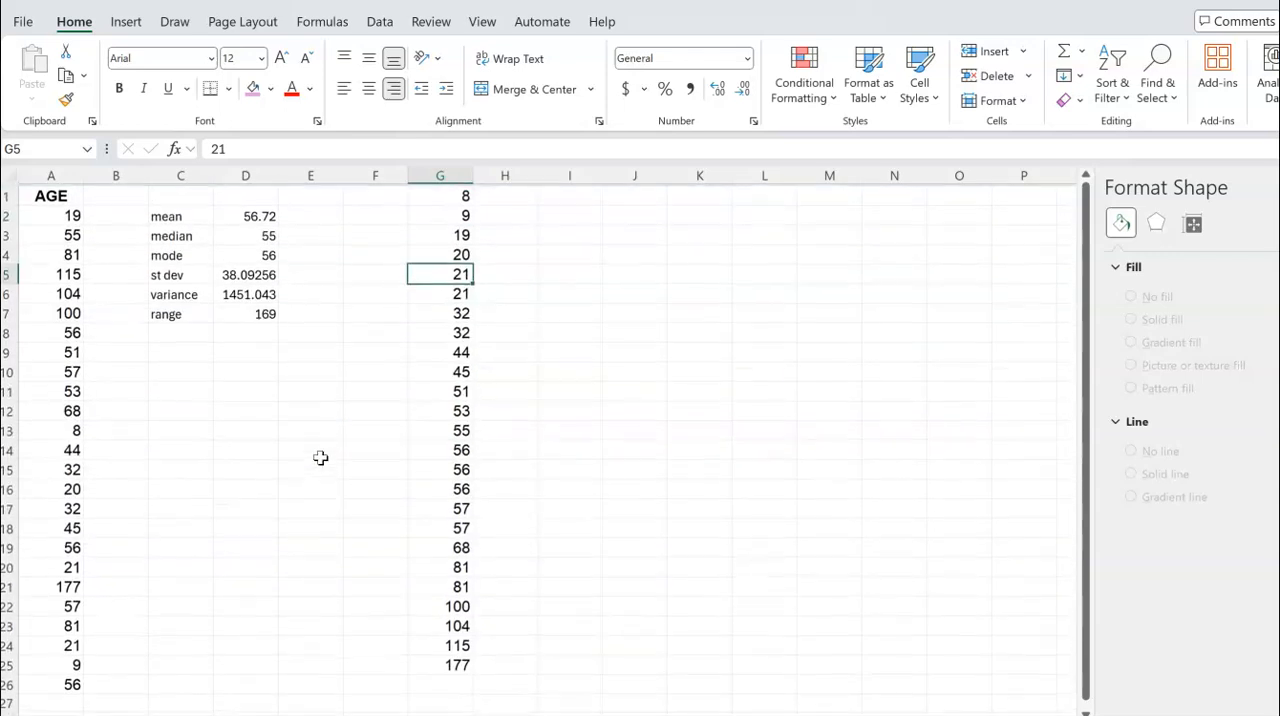